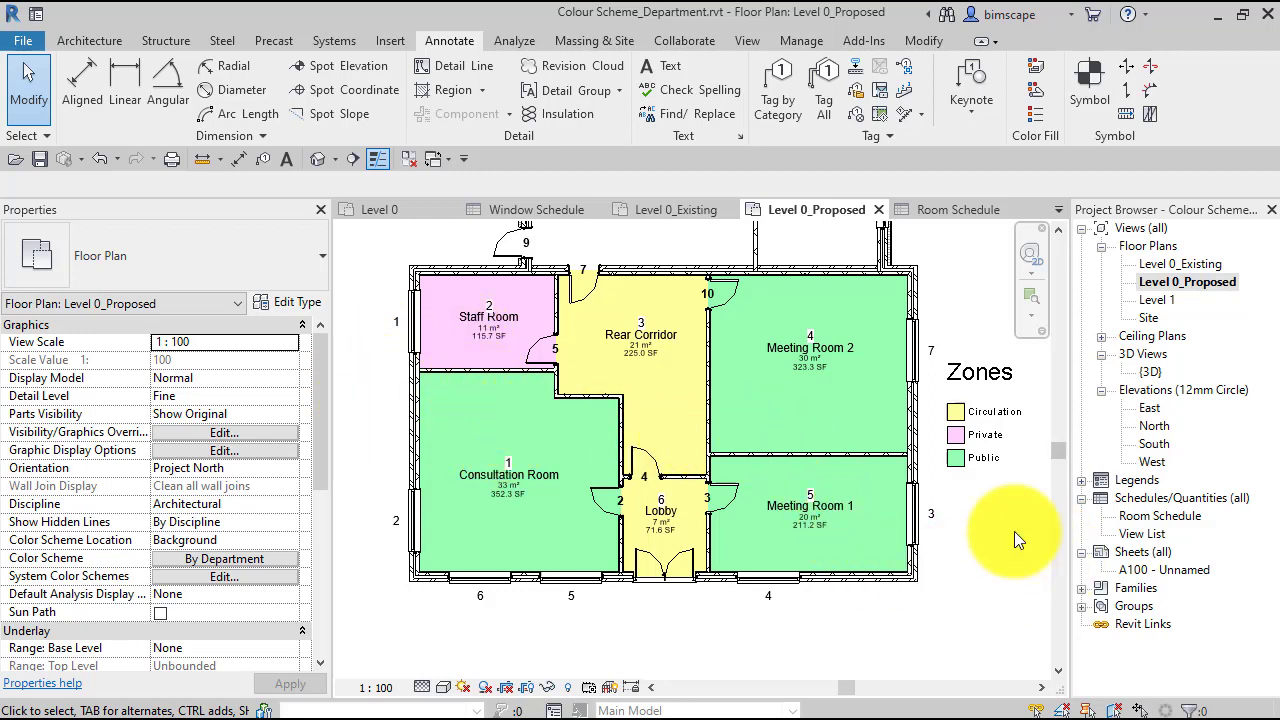
Recentre the Level 0_Proposed plan and select Meeting Room 2 to check its Department
{"action": "middle_click_drag", "start_coordinate": [996, 536], "coordinate": [997, 561]}
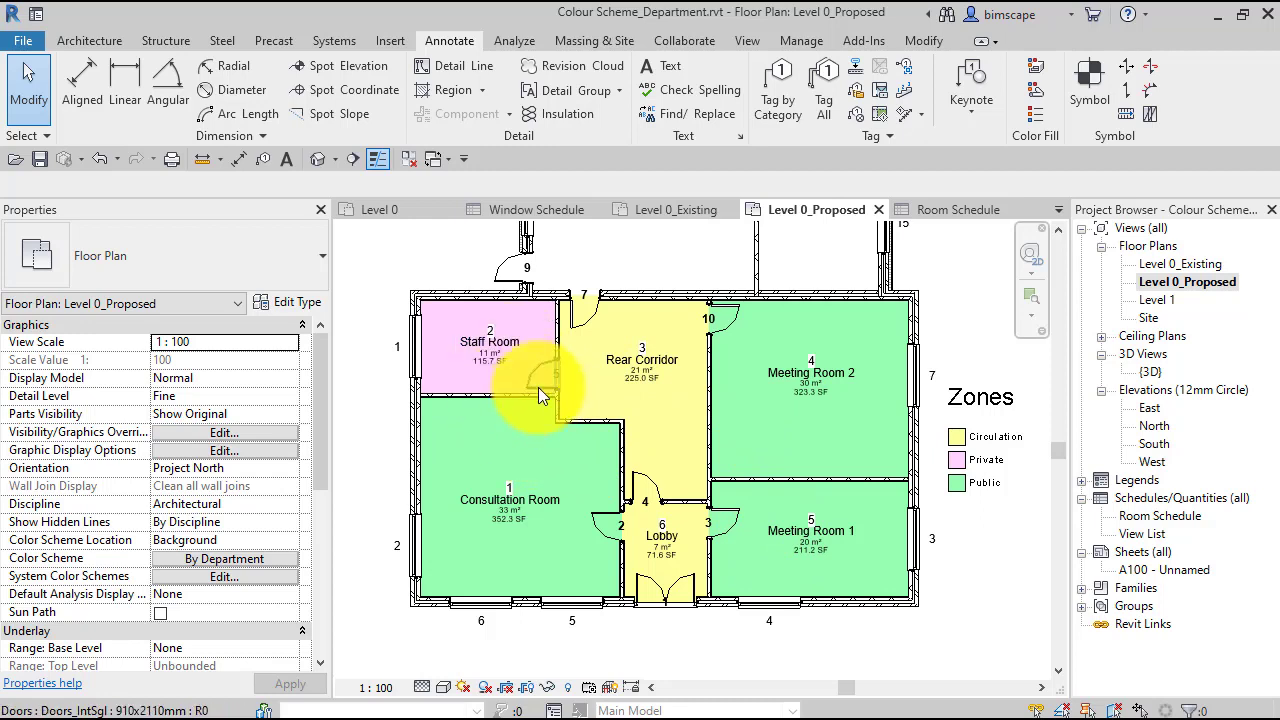
{"action": "middle_click_drag", "start_coordinate": [1002, 561], "coordinate": [992, 563]}
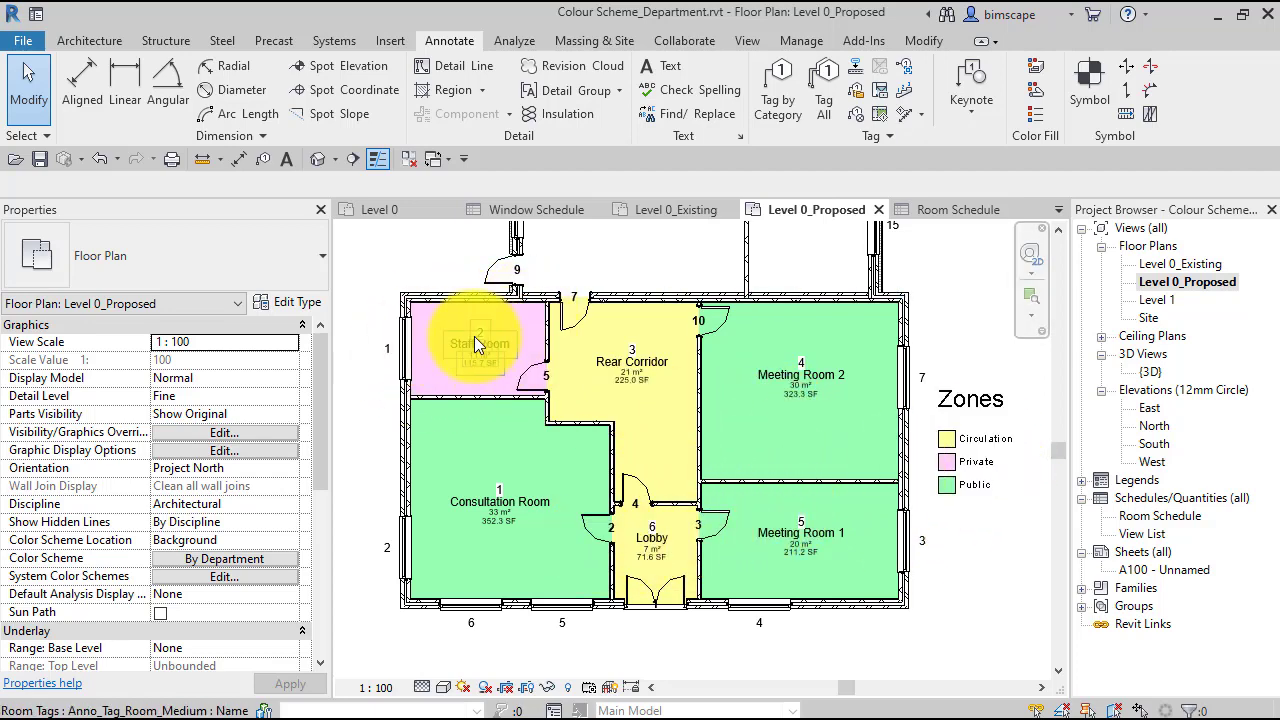
{"action": "scroll", "coordinate": [722, 502], "scroll_direction": "down", "scroll_amount": 2}
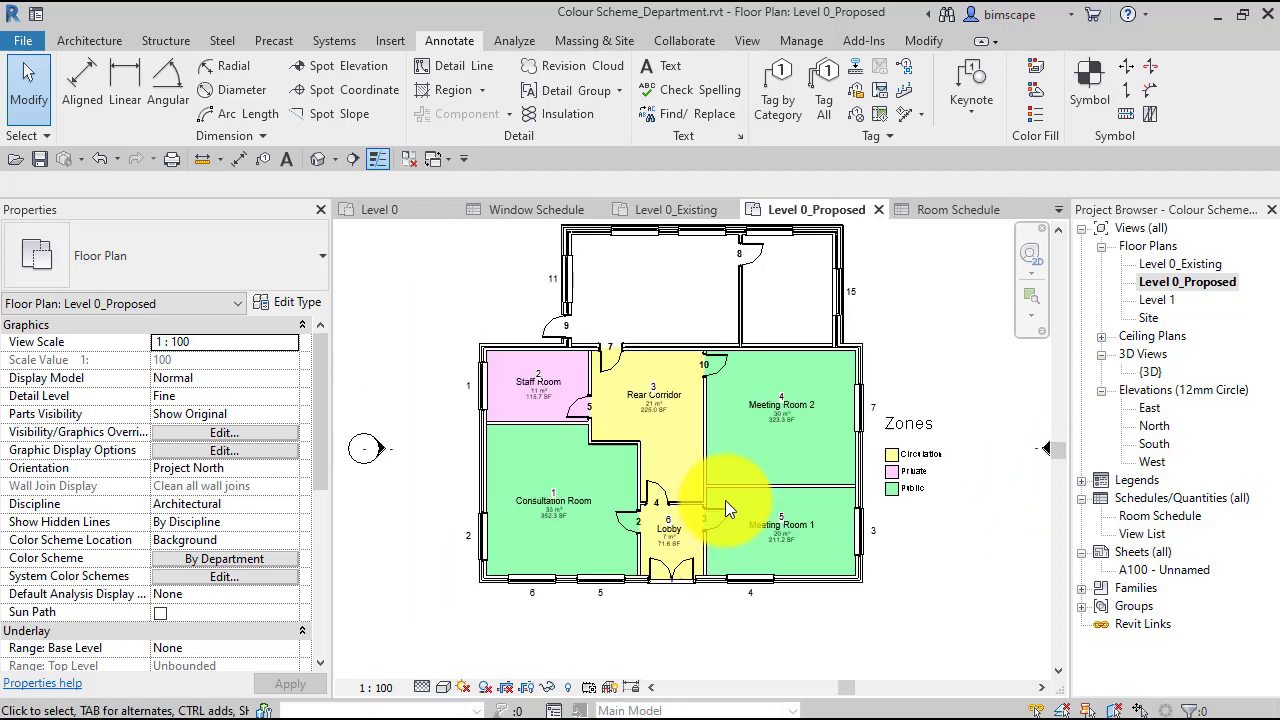
{"action": "scroll", "coordinate": [726, 498], "scroll_direction": "up", "scroll_amount": 2}
{"action": "middle_click_drag", "start_coordinate": [729, 491], "coordinate": [770, 524]}
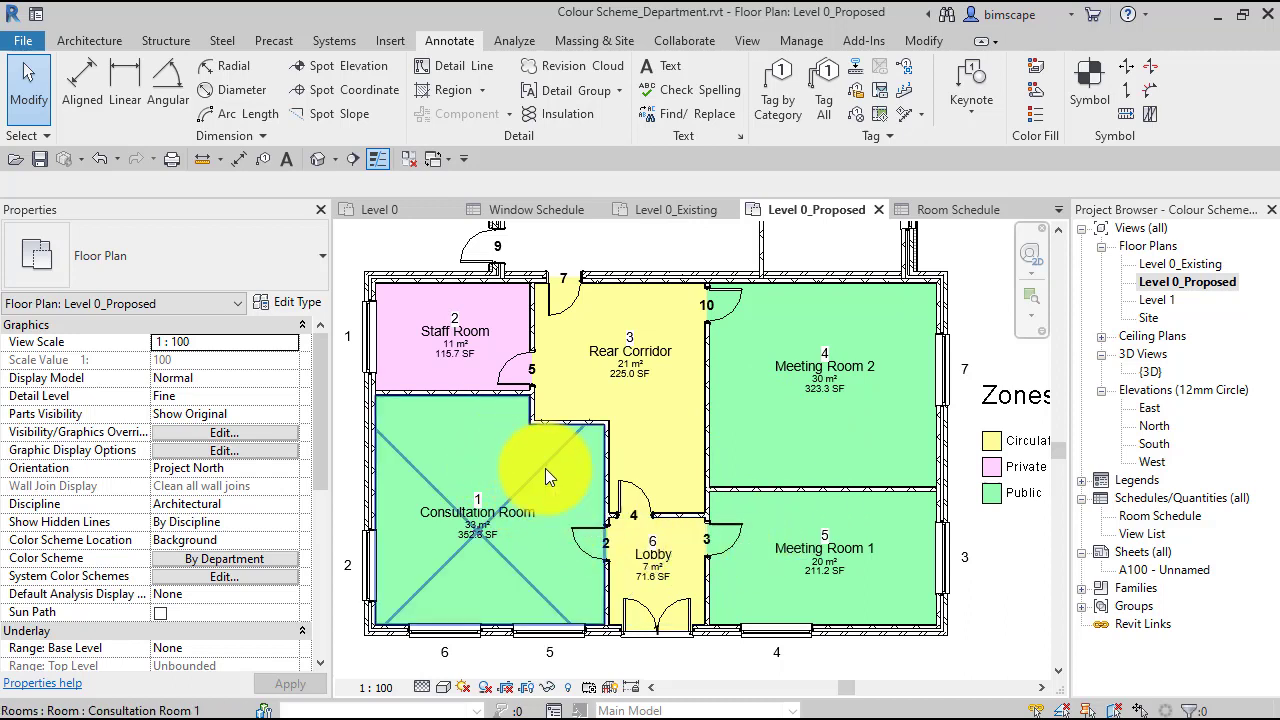
{"action": "scroll", "coordinate": [556, 463], "scroll_direction": "down", "scroll_amount": 2}
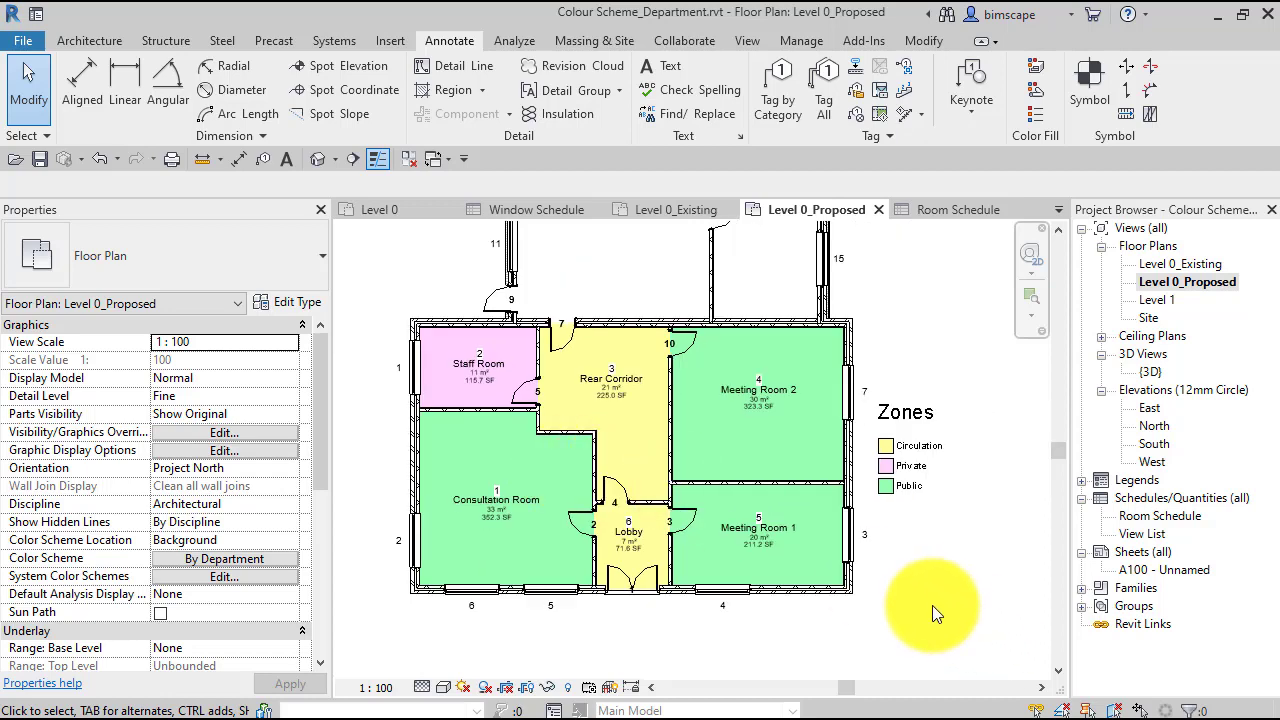
{"action": "middle_click_drag", "start_coordinate": [932, 605], "coordinate": [956, 617]}
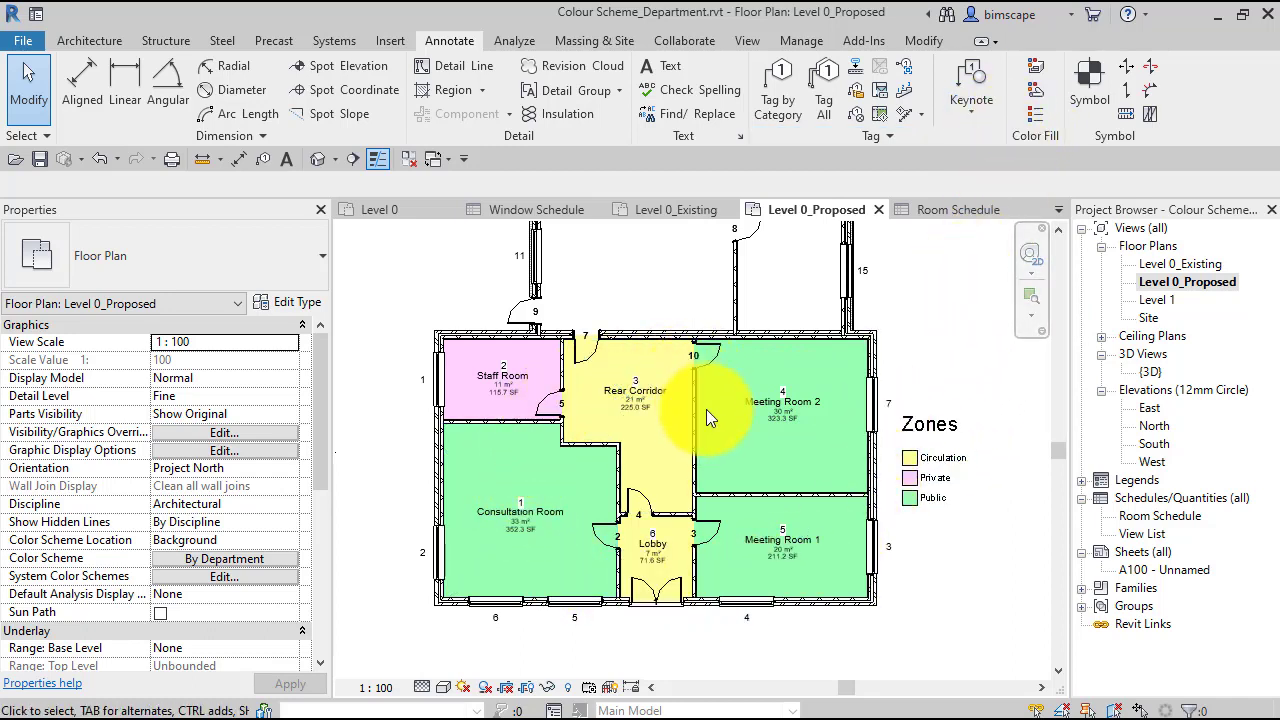
{"action": "middle_click_drag", "start_coordinate": [716, 436], "coordinate": [731, 444]}
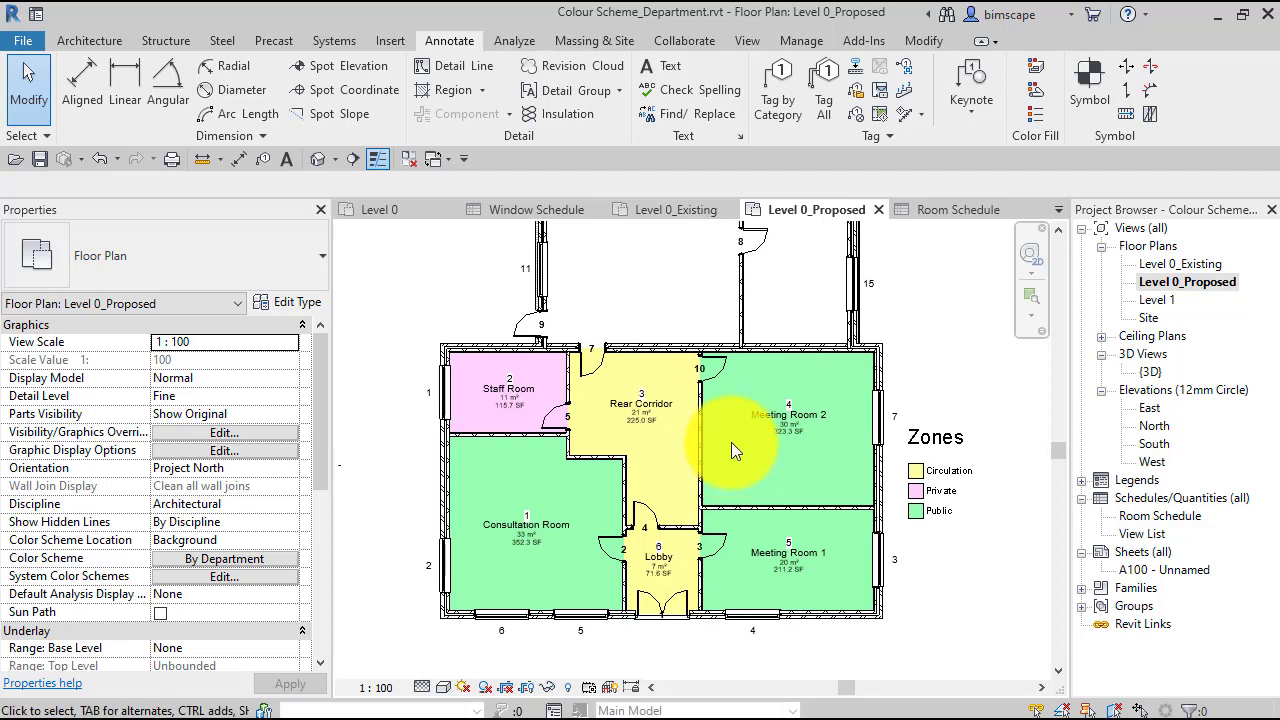
{"action": "left_click", "coordinate": [762, 459]}
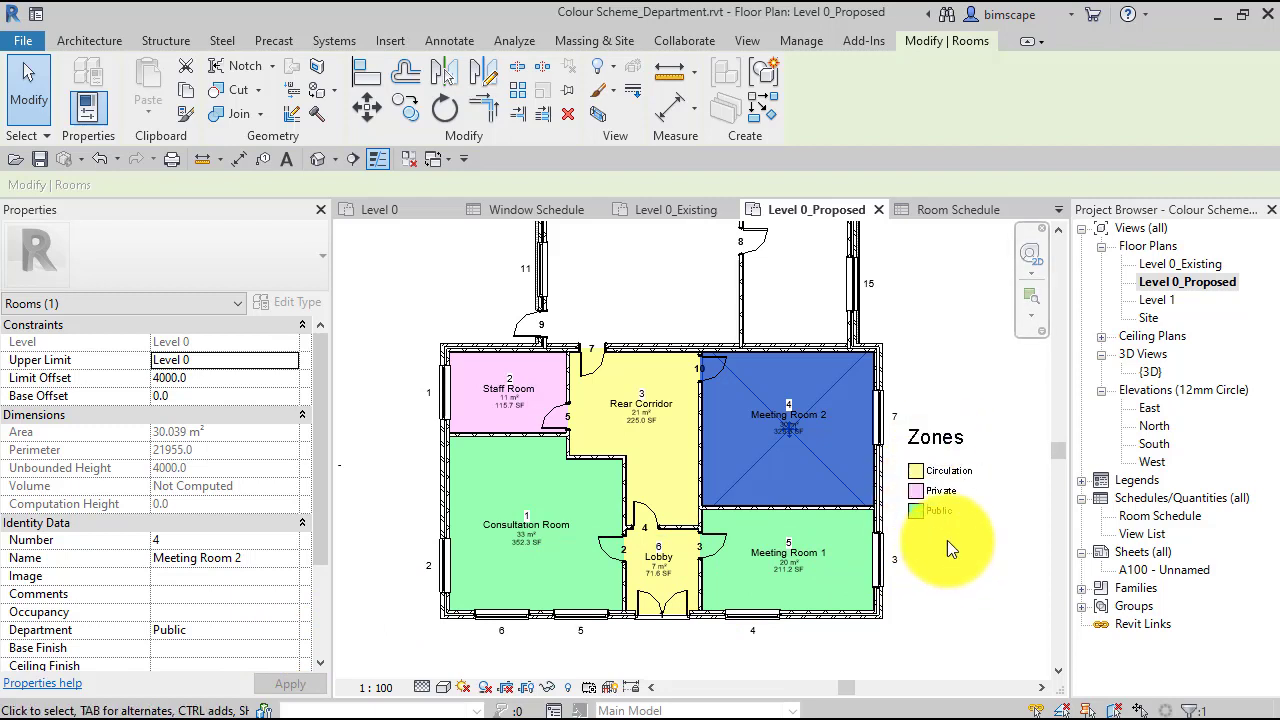
{"action": "mouse_move", "coordinate": [943, 357]}
{"action": "middle_mouse_down"}
{"action": "mouse_move", "coordinate": [966, 360]}
{"action": "mouse_move", "coordinate": [955, 348]}
{"action": "middle_mouse_up"}
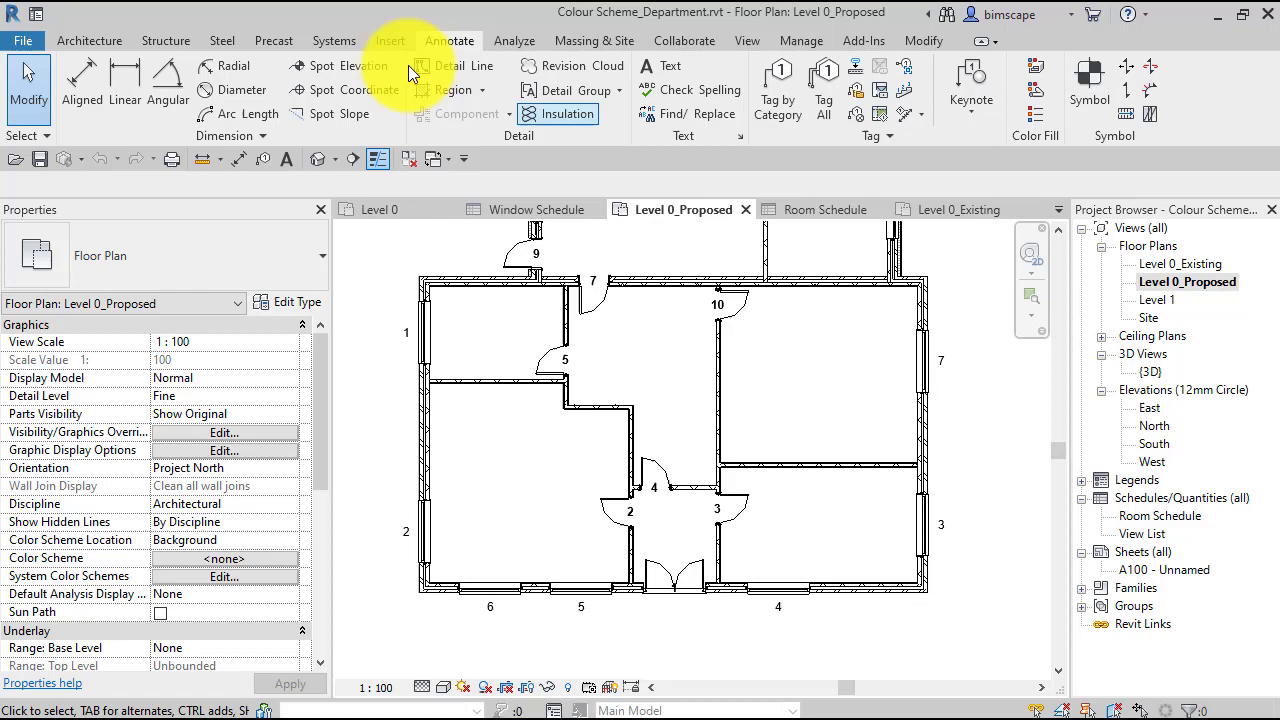
Place rooms in the top-left, large lower-left, corridor and upper-right spaces with the Room tool
{"action": "left_click", "coordinate": [77, 41]}
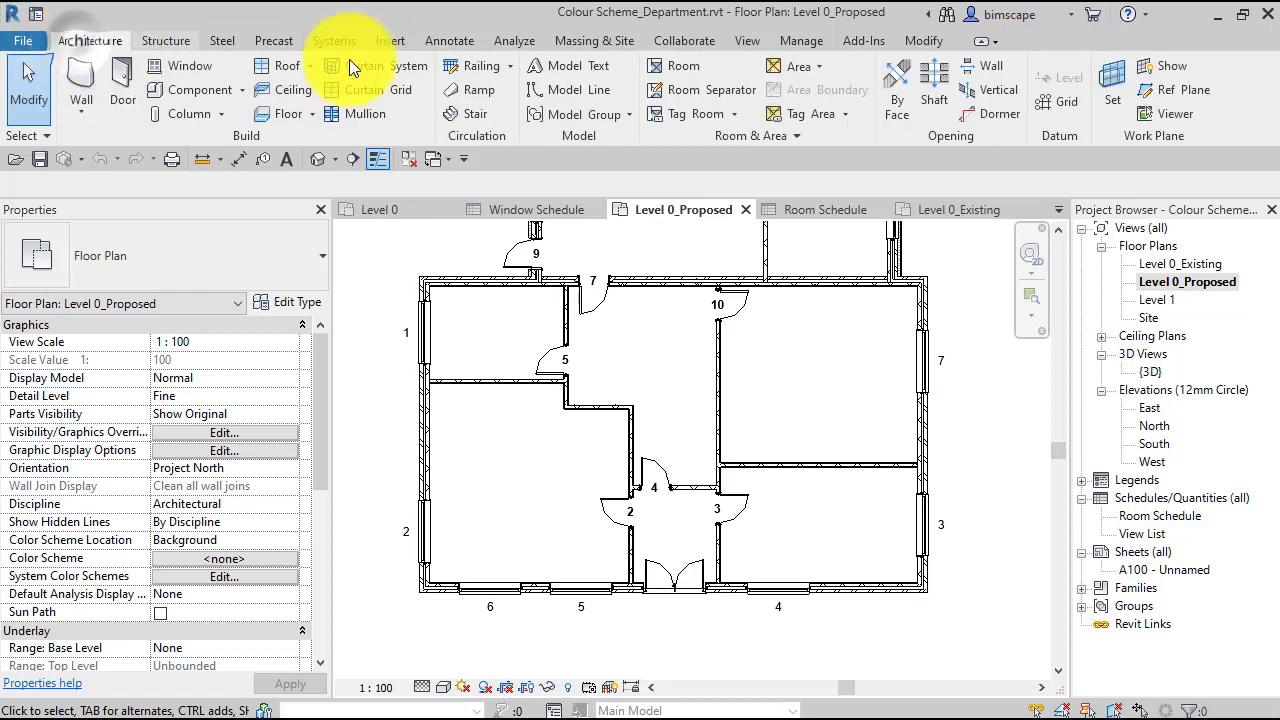
{"action": "left_click", "coordinate": [689, 68]}
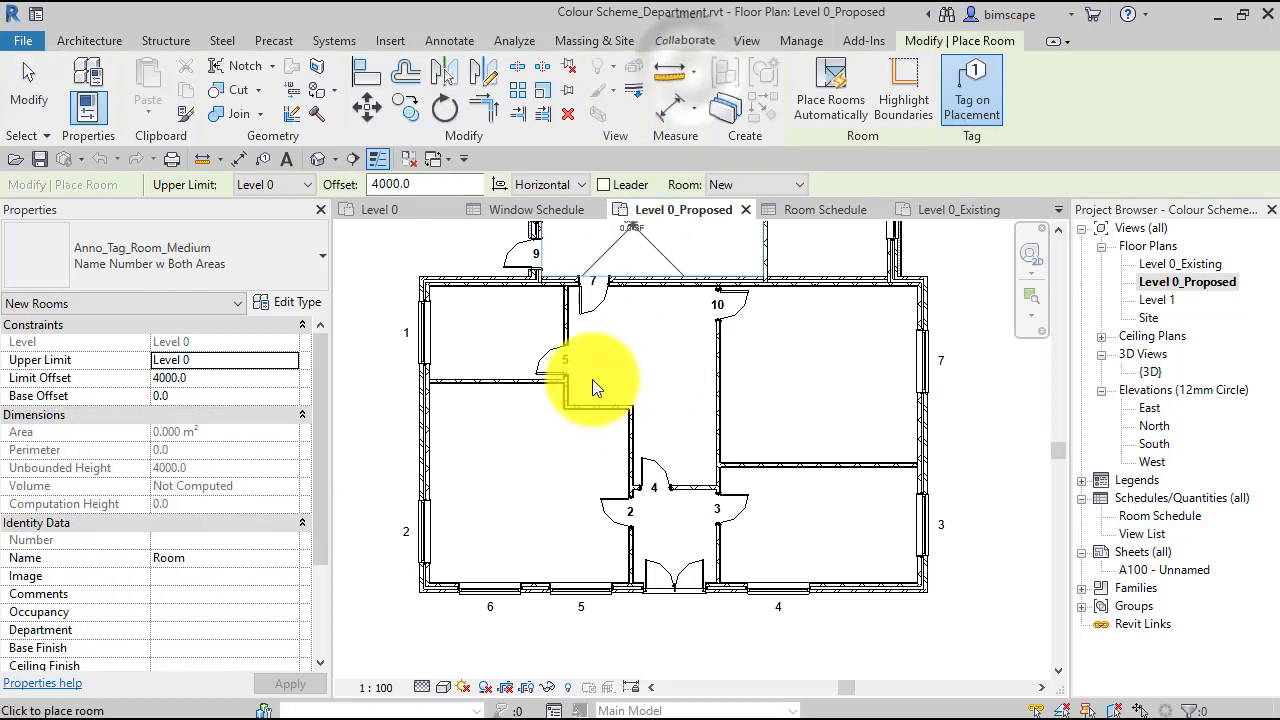
{"action": "left_click", "coordinate": [494, 345]}
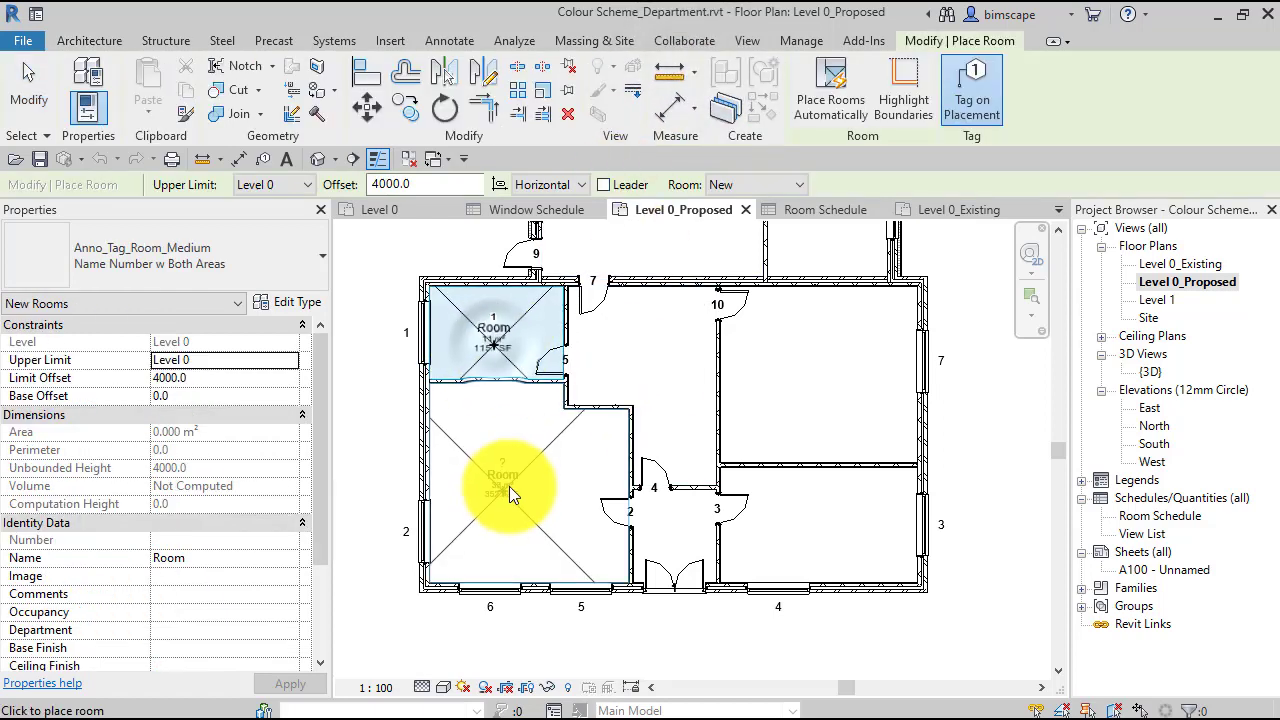
{"action": "left_click", "coordinate": [533, 484]}
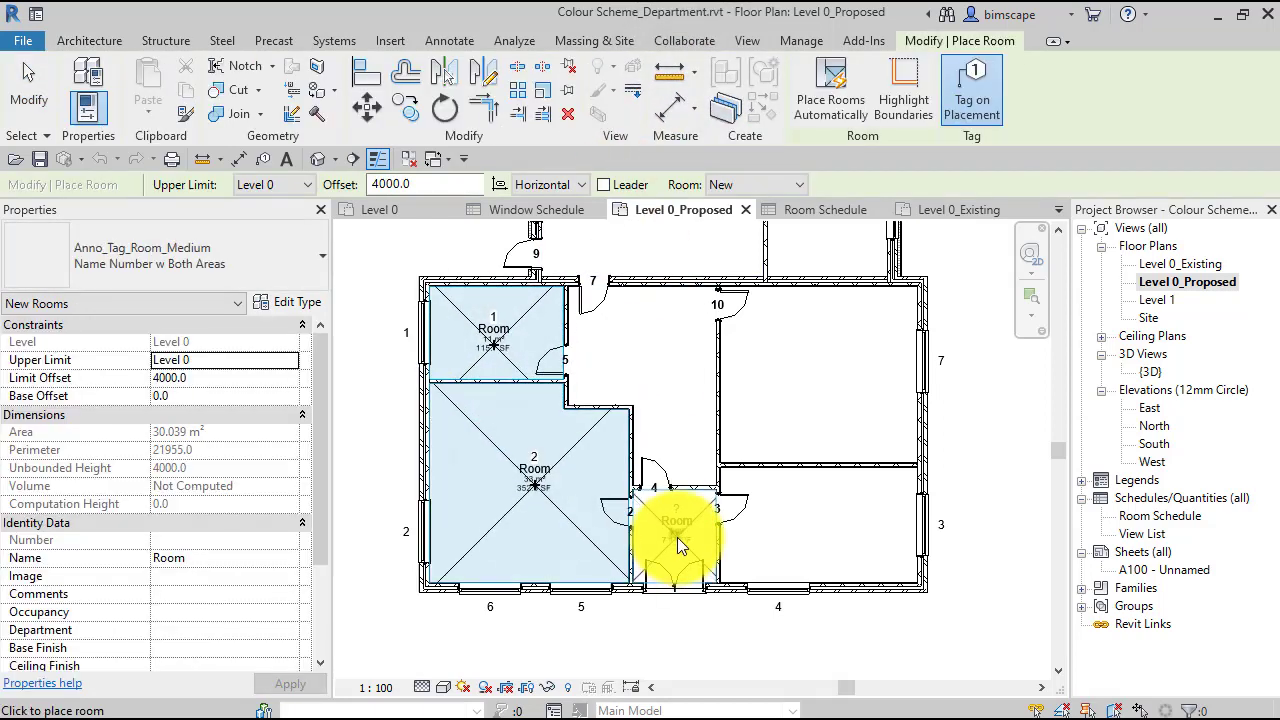
{"action": "left_click", "coordinate": [808, 377]}
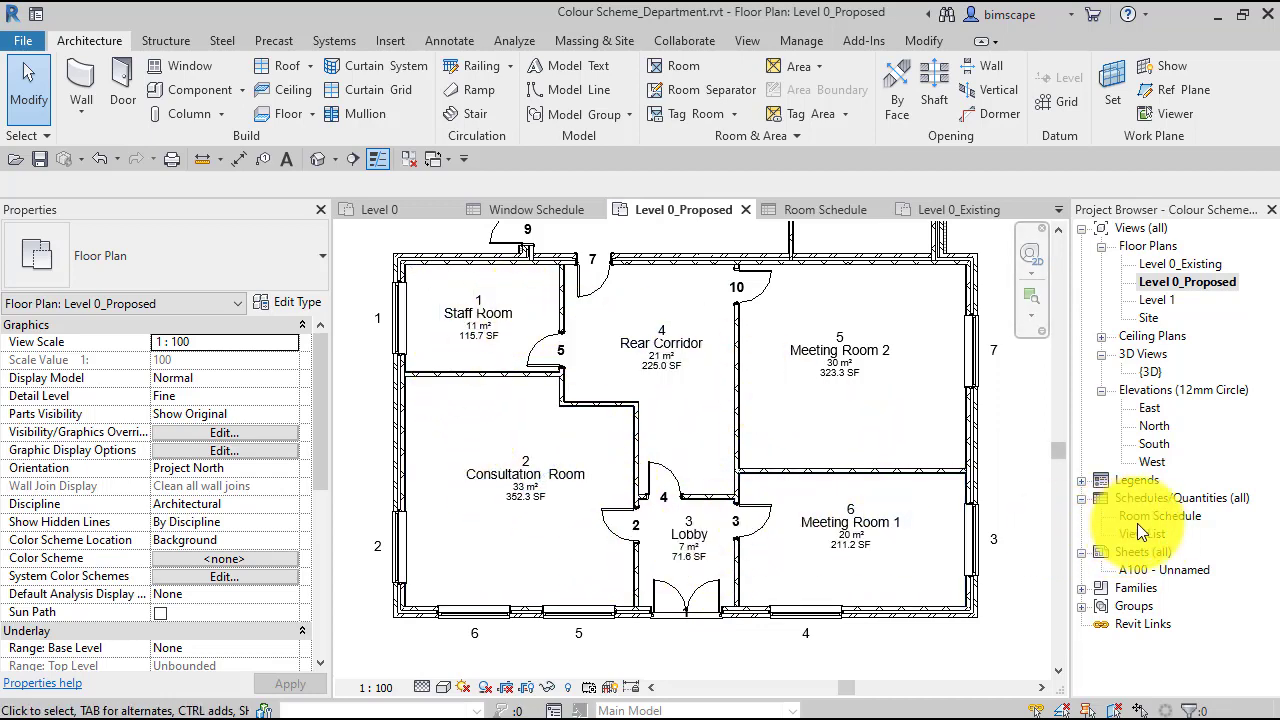
Open the Room Schedule and add the Name and Department fields next to Number
{"action": "double_click", "coordinate": [1178, 515]}
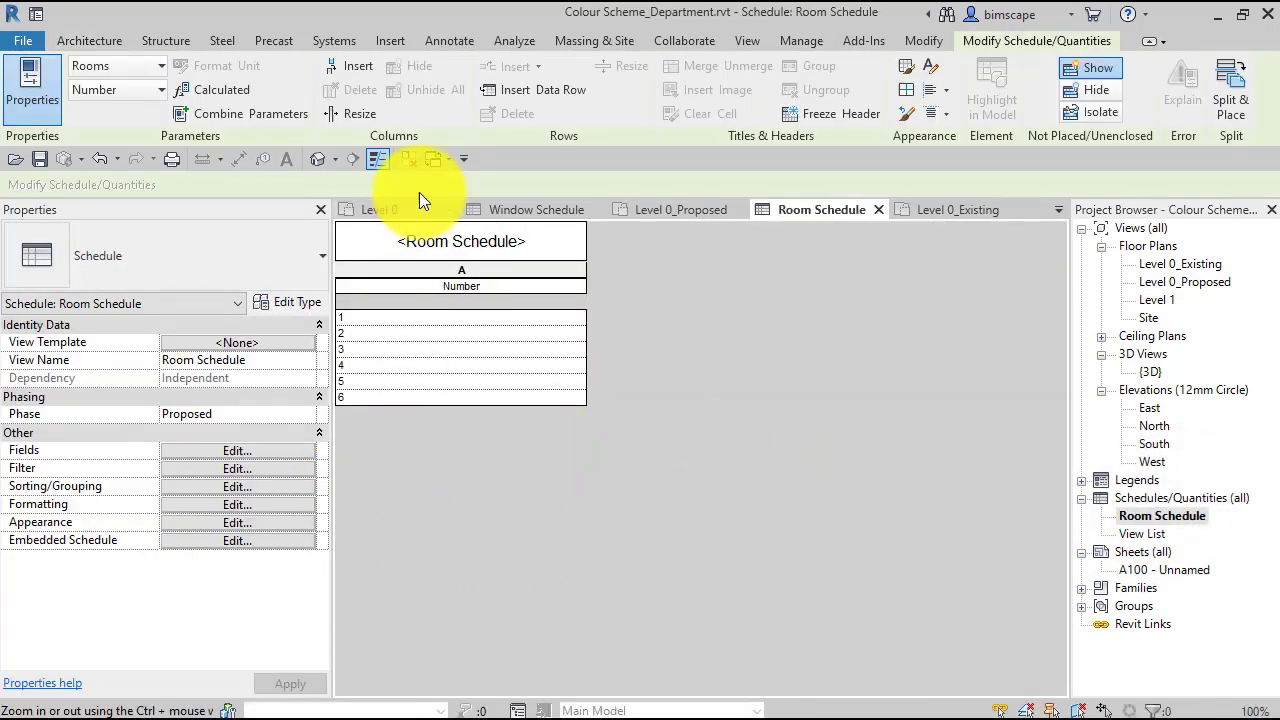
{"action": "left_click", "coordinate": [439, 286]}
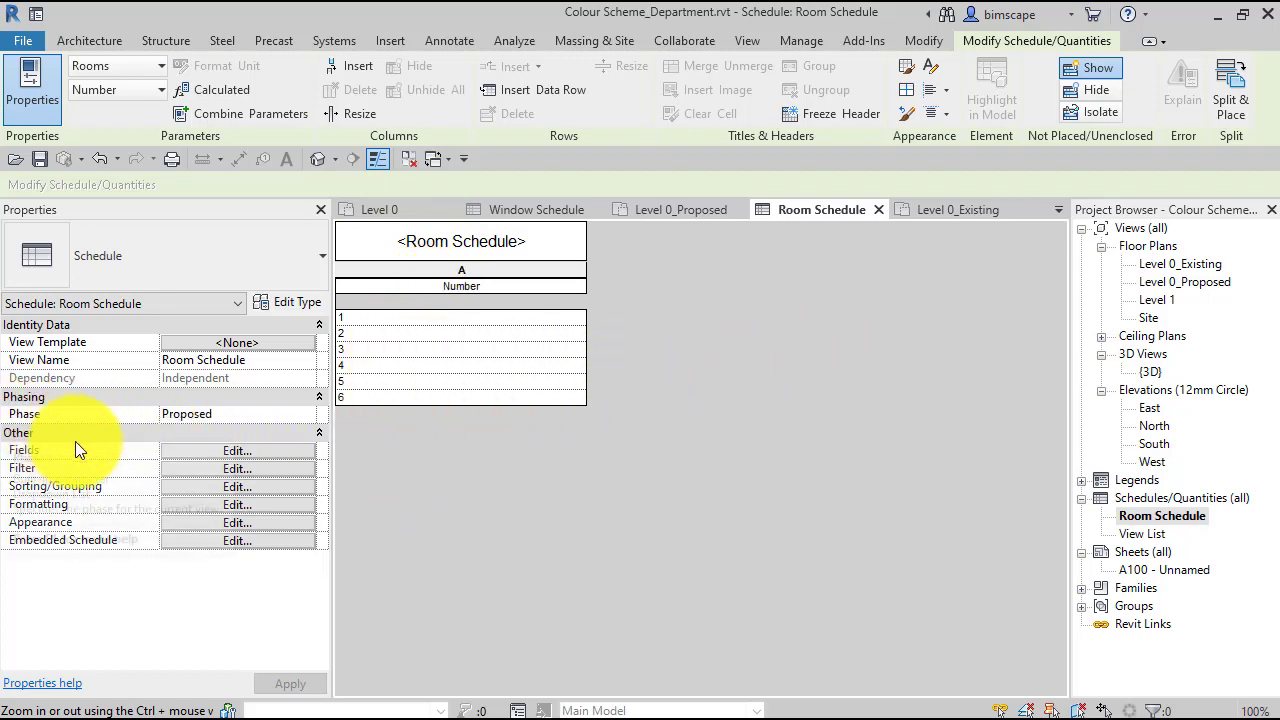
{"action": "left_click", "coordinate": [173, 450]}
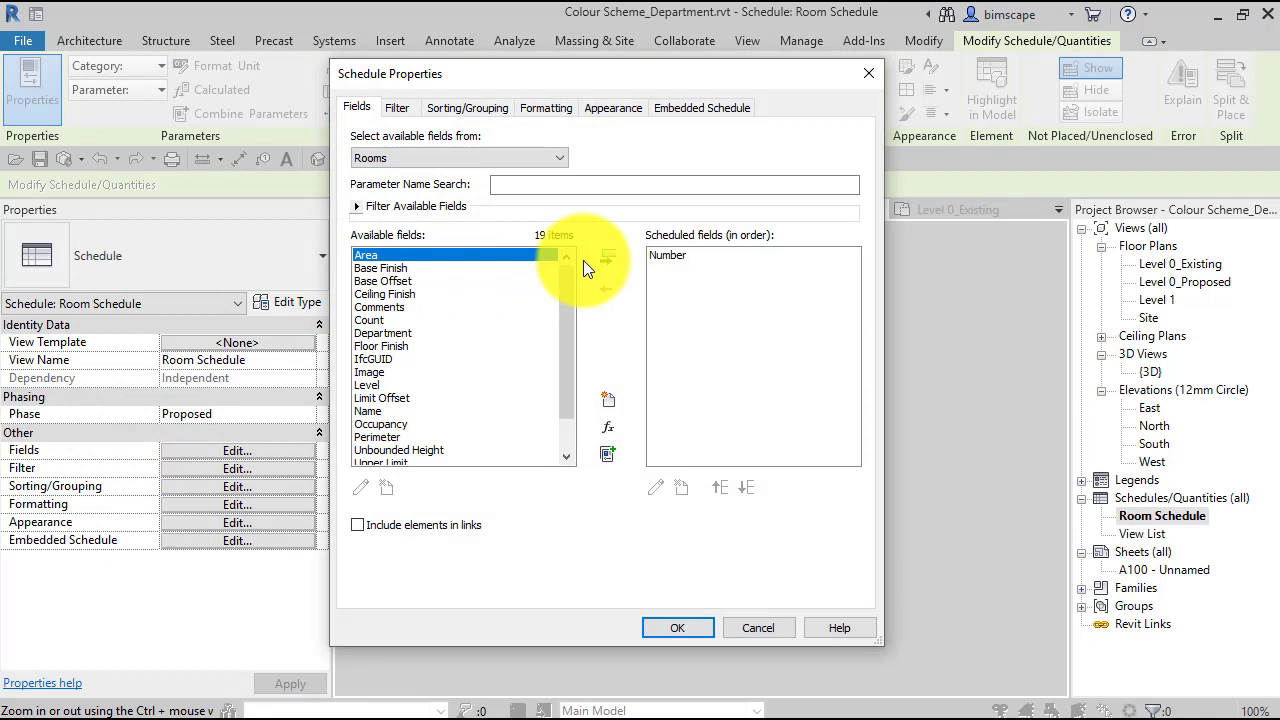
{"action": "left_click_drag", "start_coordinate": [569, 288], "coordinate": [571, 310]}
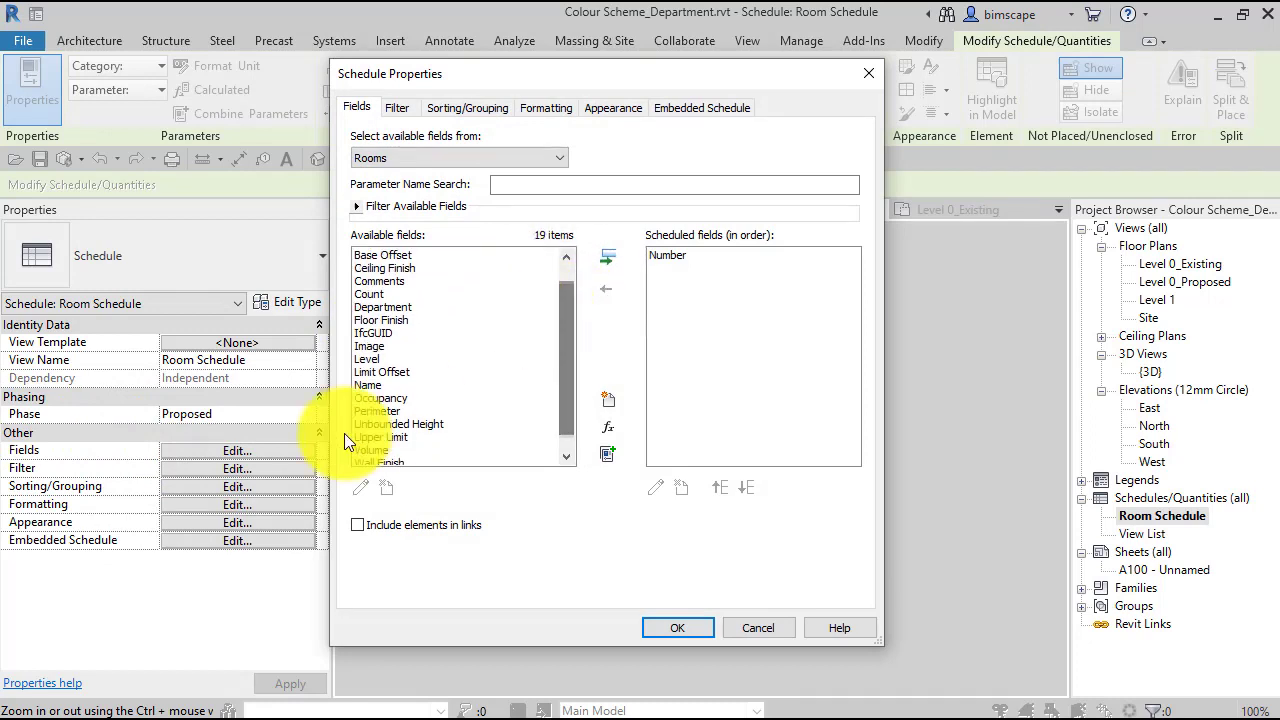
{"action": "left_click", "coordinate": [372, 386]}
{"action": "left_click", "coordinate": [608, 257]}
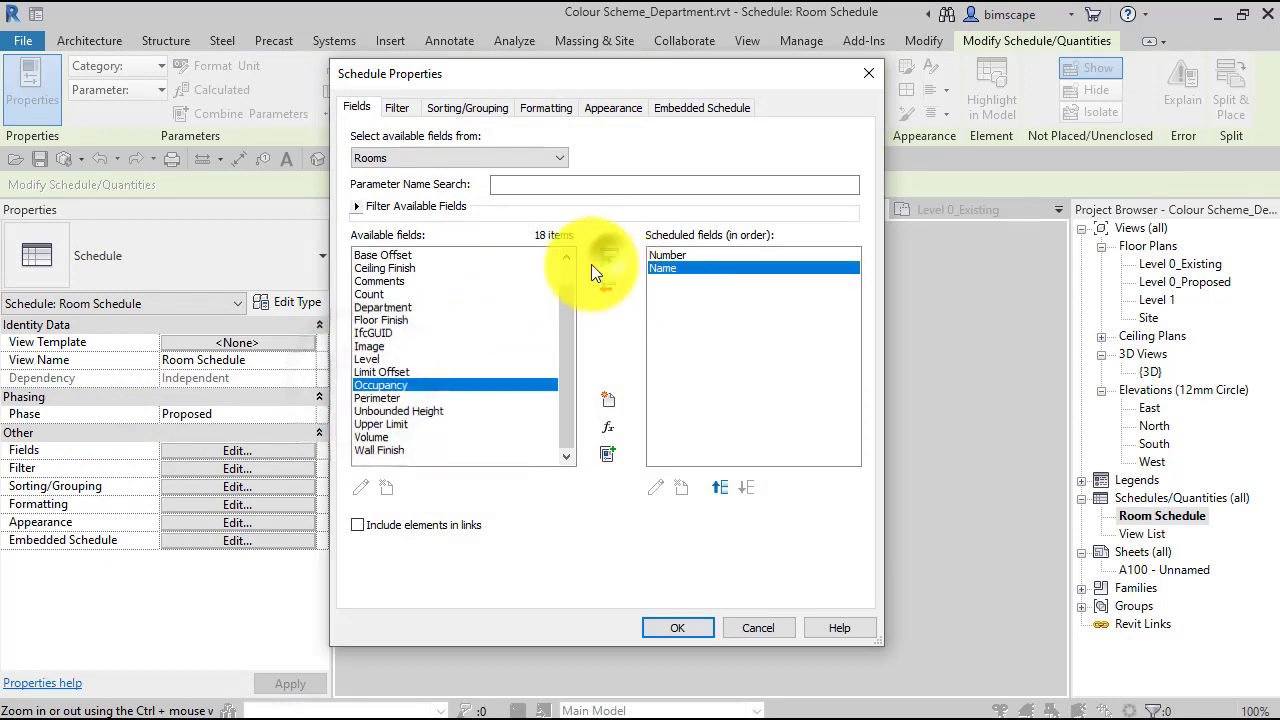
{"action": "left_click", "coordinate": [375, 308]}
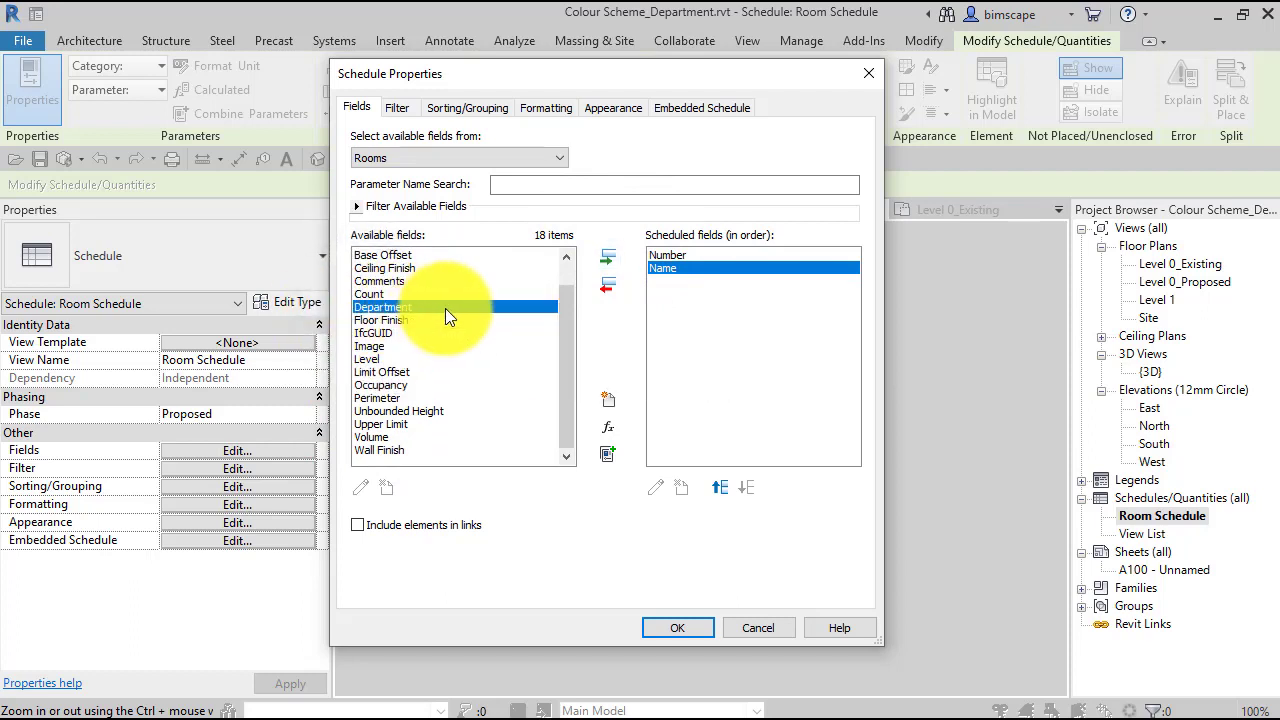
{"action": "left_click", "coordinate": [610, 258]}
{"action": "left_click", "coordinate": [698, 628]}
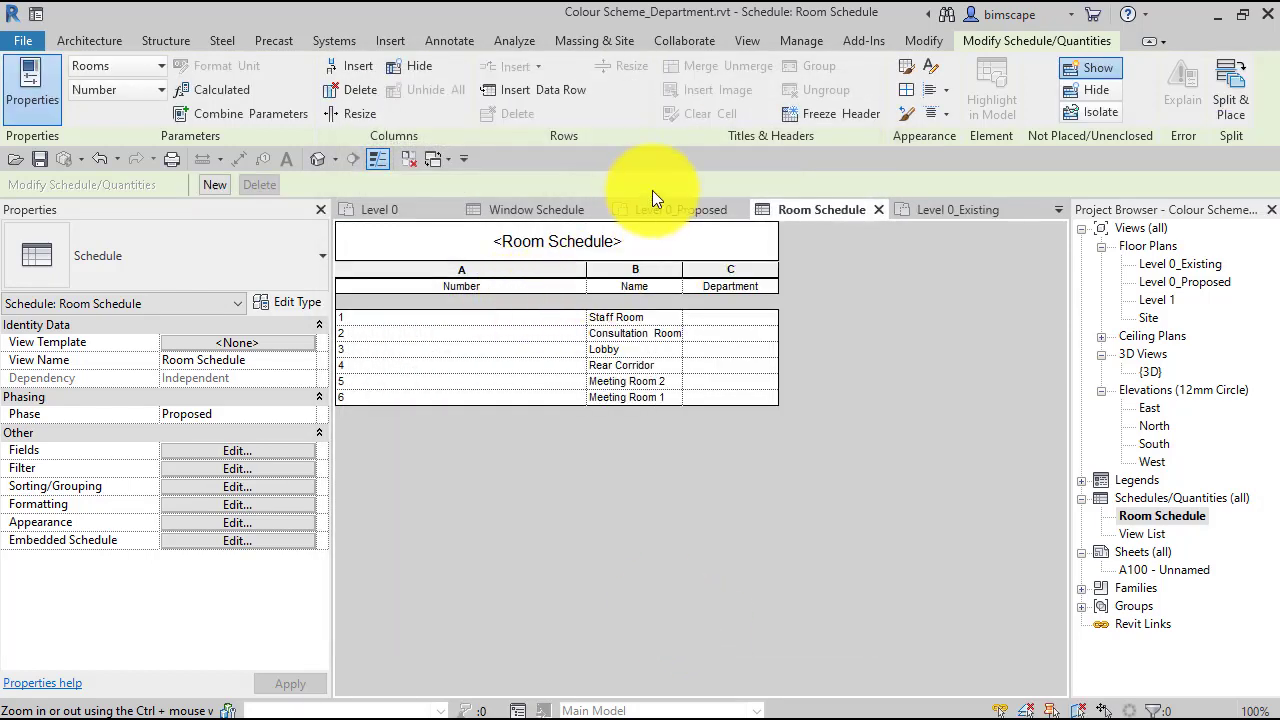
Resize the schedule columns, then set Staff Room to Private and Consultation Room to Public
{"action": "left_click_drag", "start_coordinate": [586, 266], "coordinate": [420, 252]}
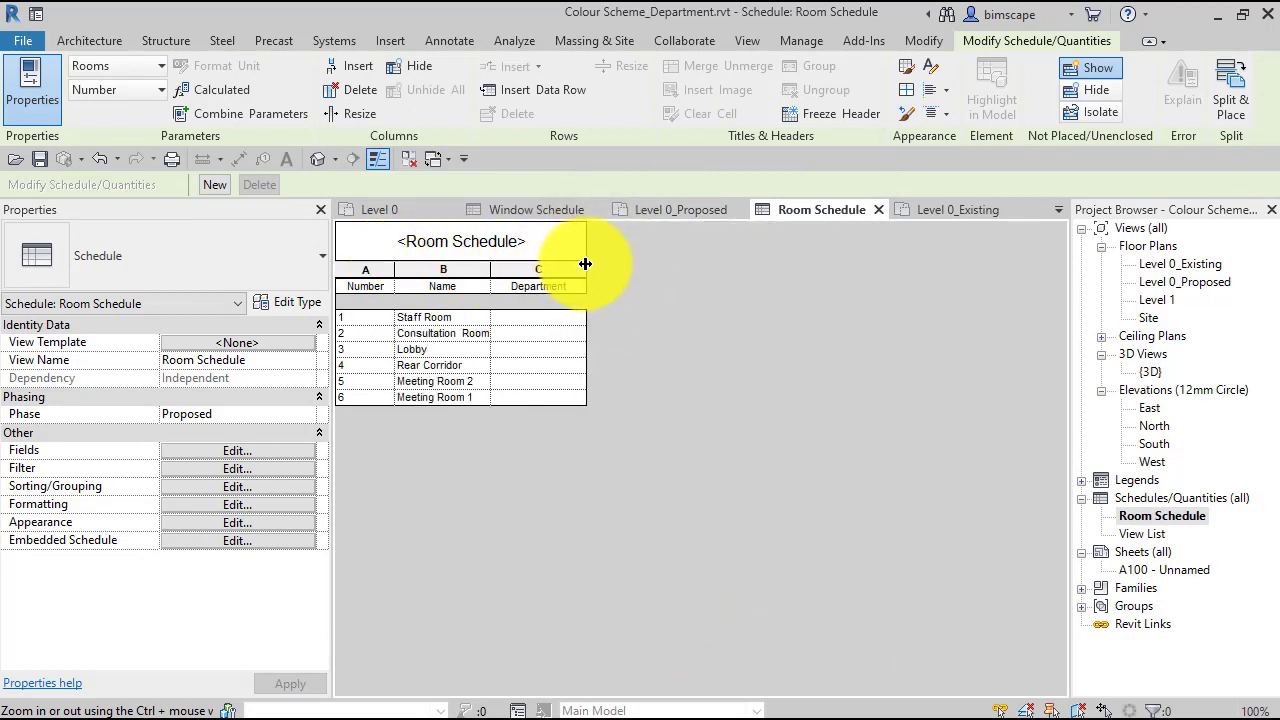
{"action": "left_click_drag", "start_coordinate": [585, 264], "coordinate": [701, 266]}
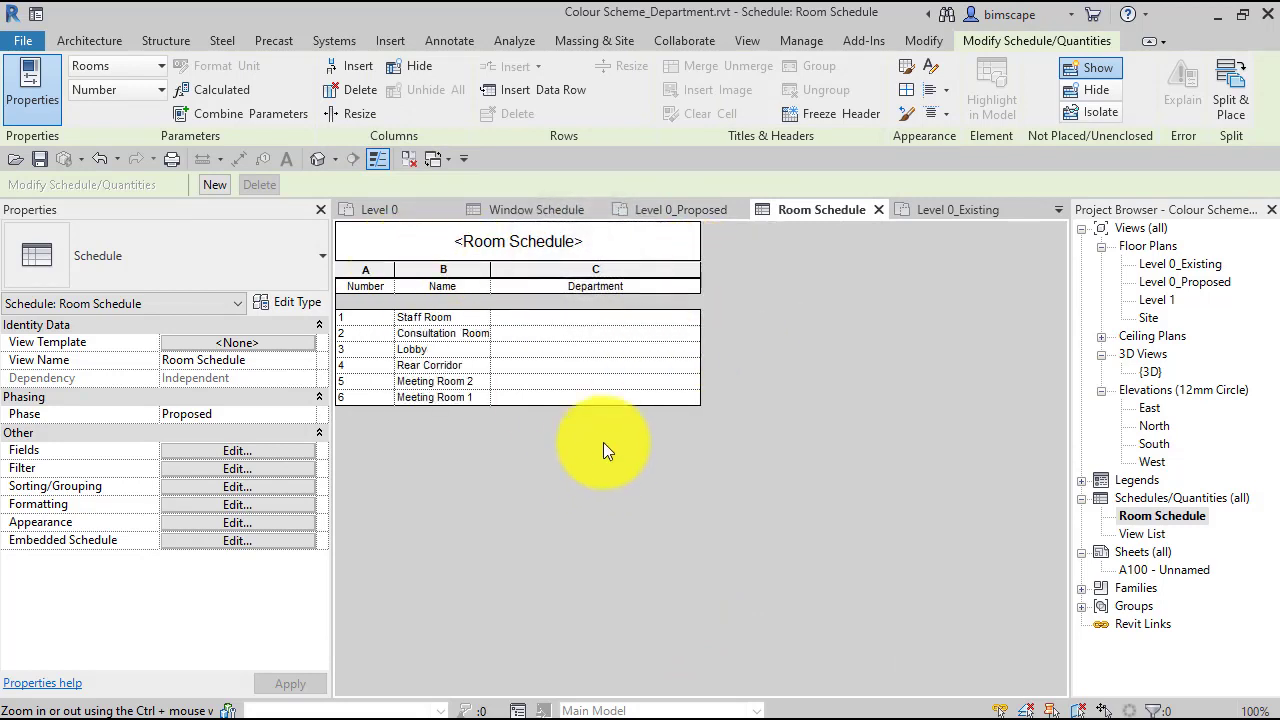
{"action": "left_click_drag", "start_coordinate": [491, 270], "coordinate": [507, 270]}
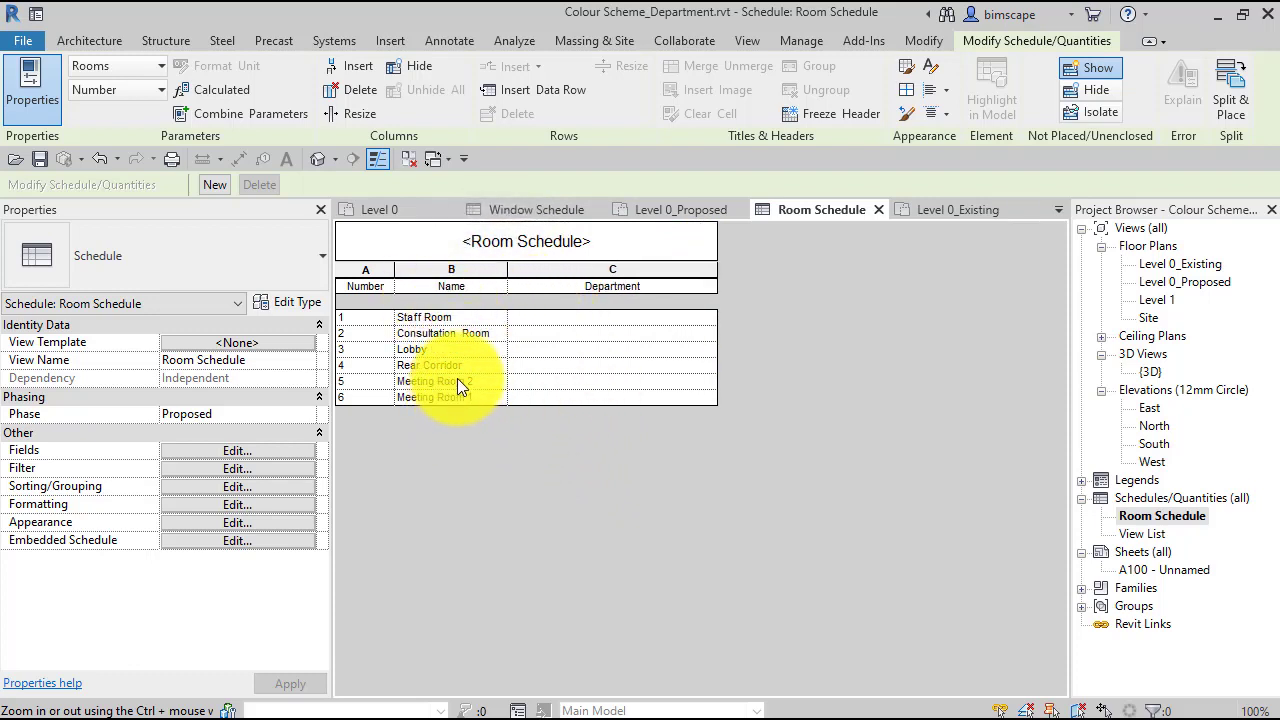
{"action": "left_click", "coordinate": [576, 317]}
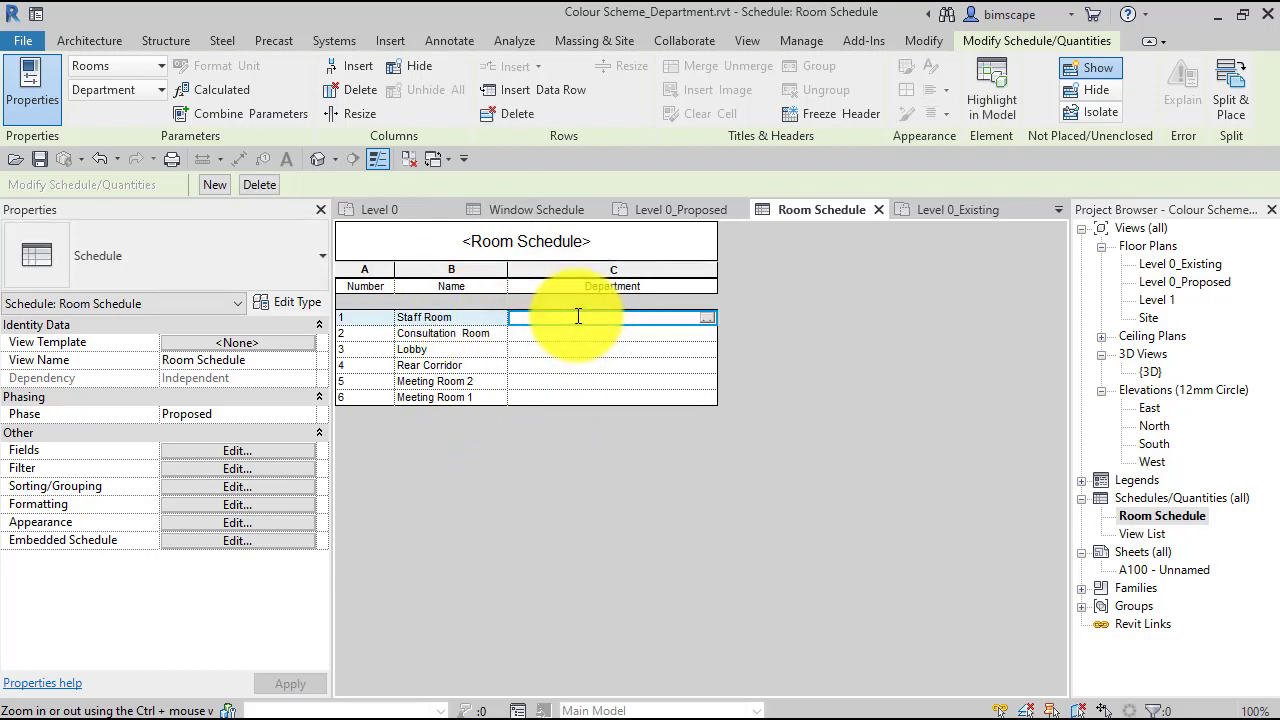
{"action": "type", "text": "Private"}
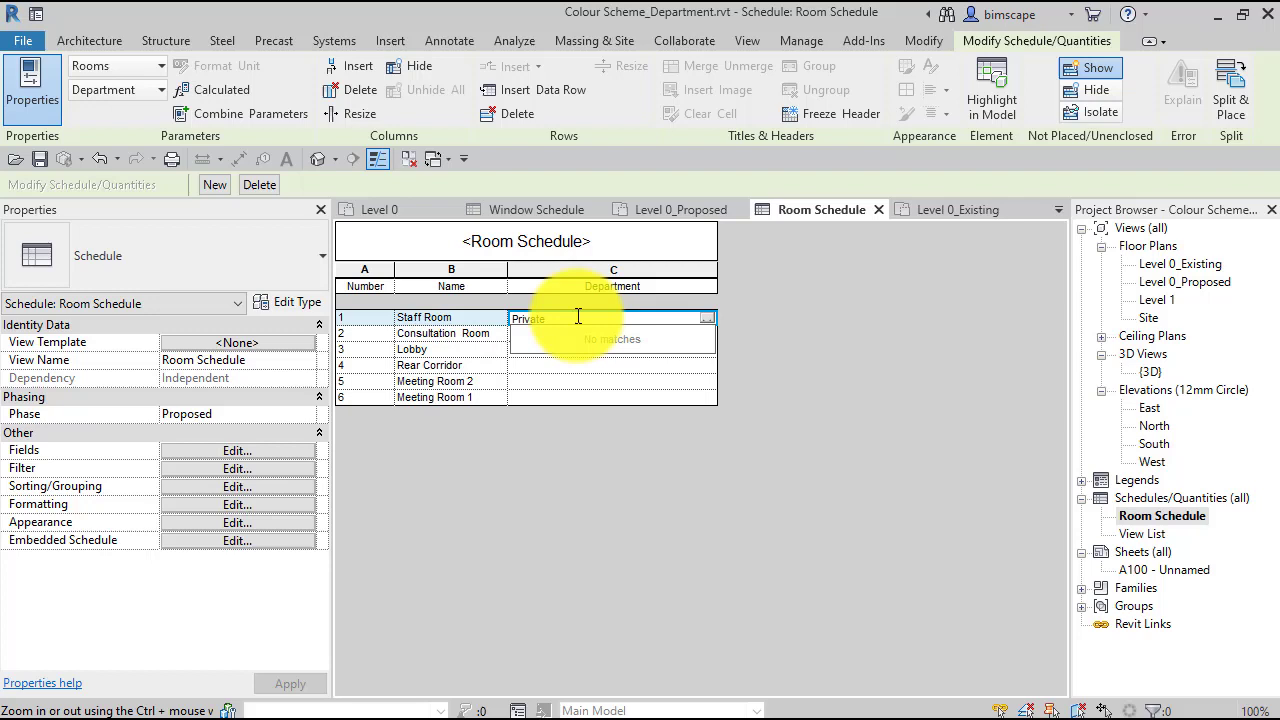
{"action": "key", "text": "Return"}
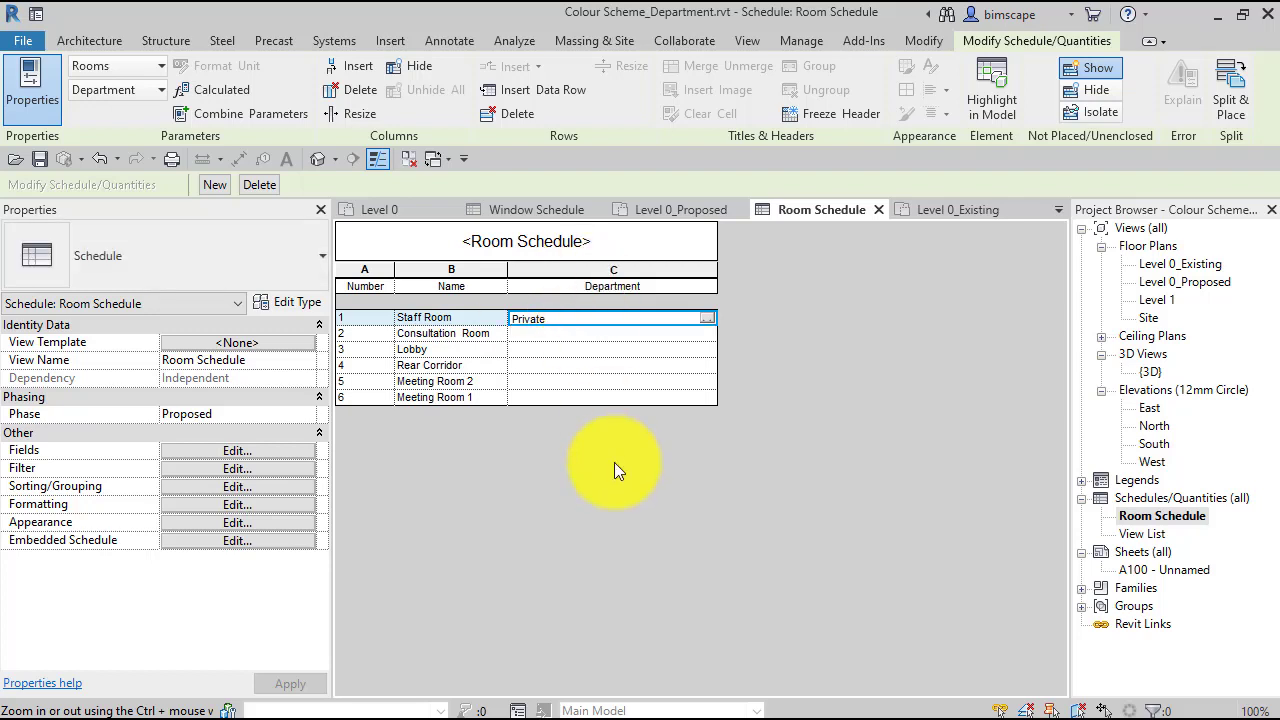
{"action": "left_click", "coordinate": [550, 337]}
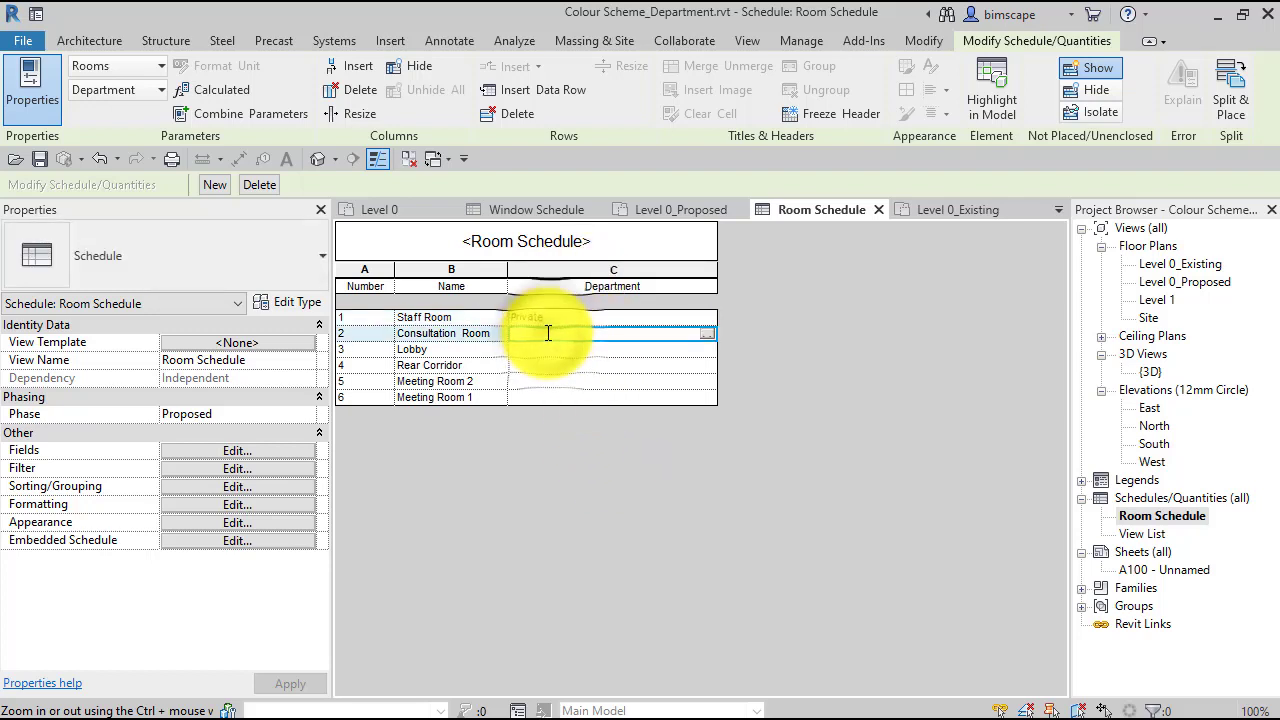
{"action": "type", "text": "Publ"}
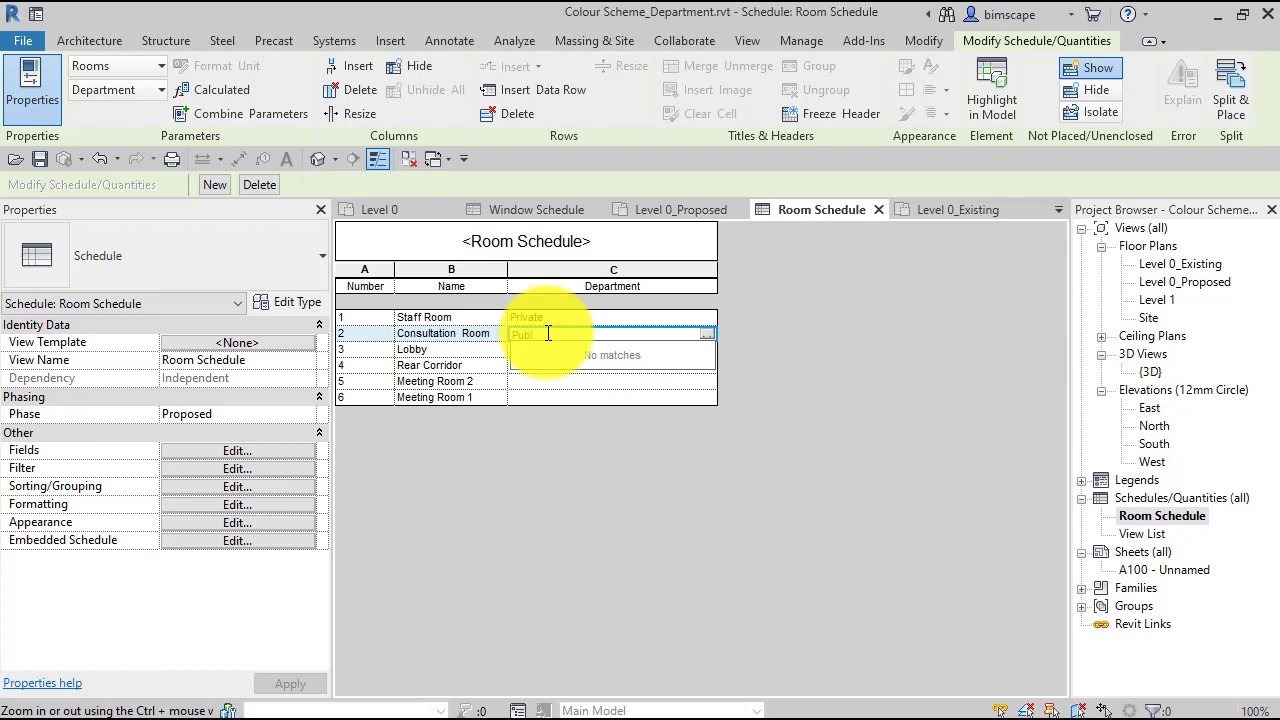
{"action": "type", "text": "ic"}
{"action": "key", "text": "Return"}
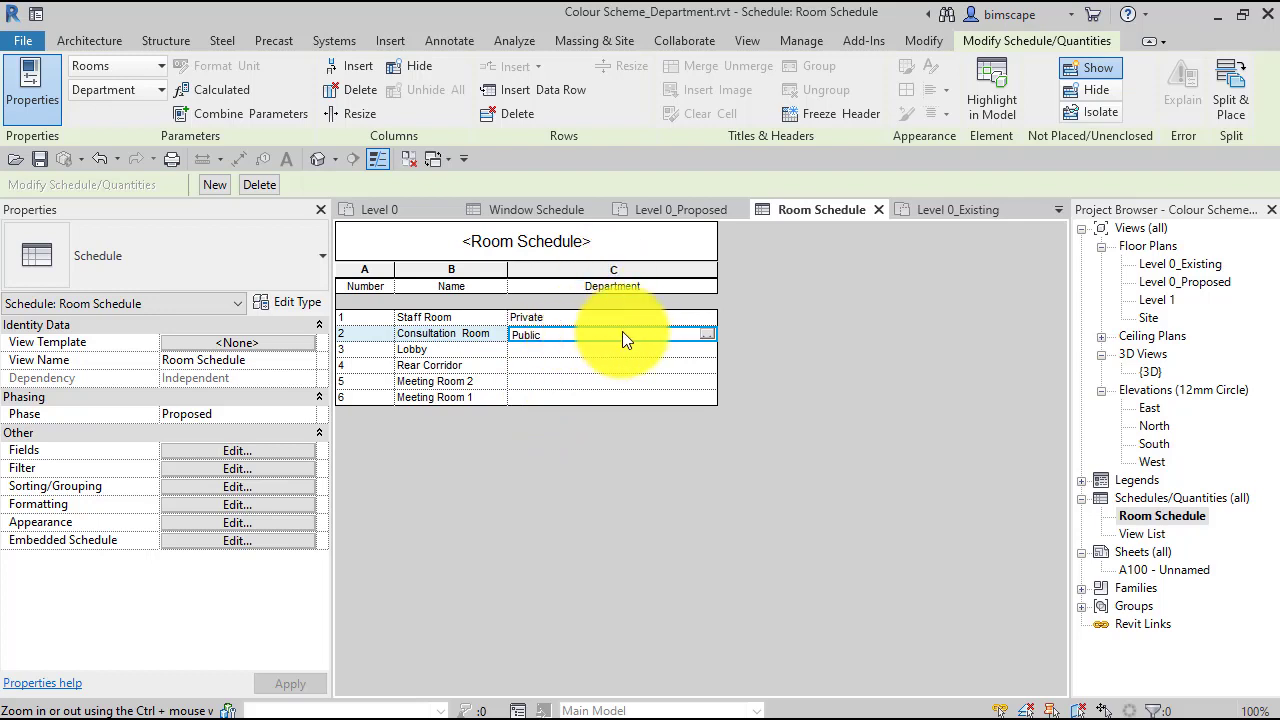
Keep Consultation Room as Public and set Lobby and Rear Corridor to Circulation
{"action": "left_click", "coordinate": [707, 334]}
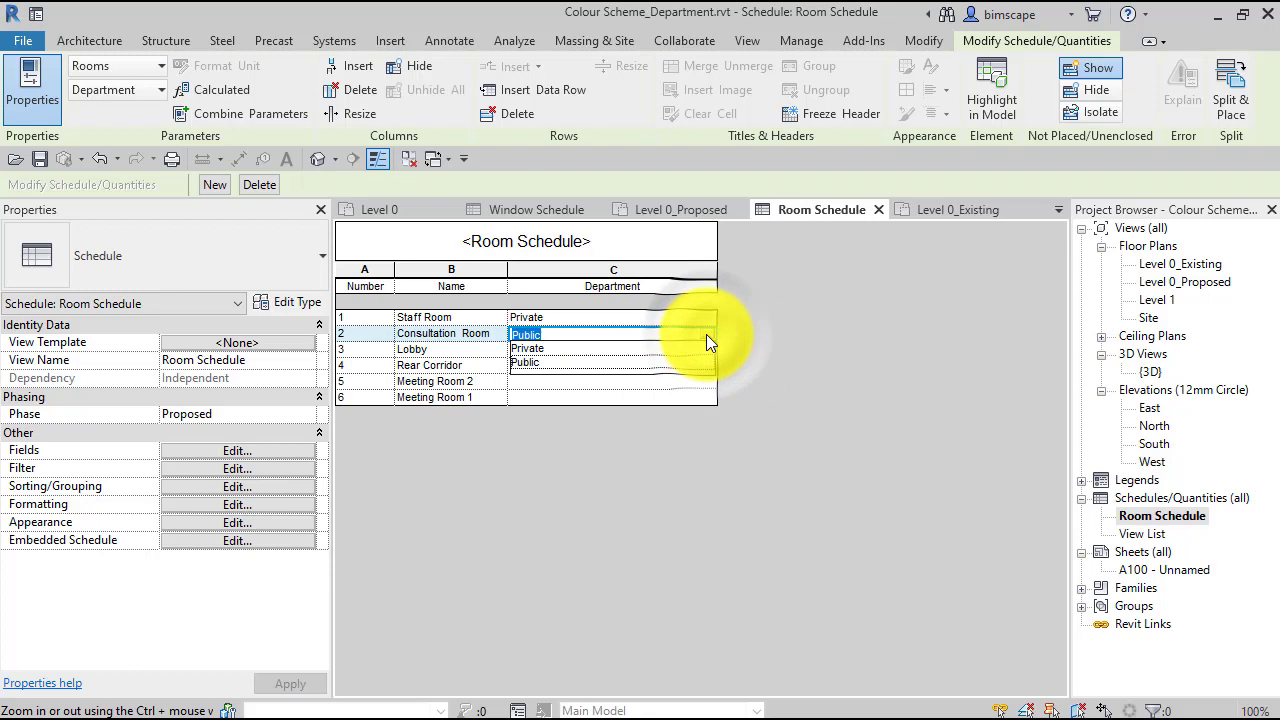
{"action": "left_click", "coordinate": [736, 334]}
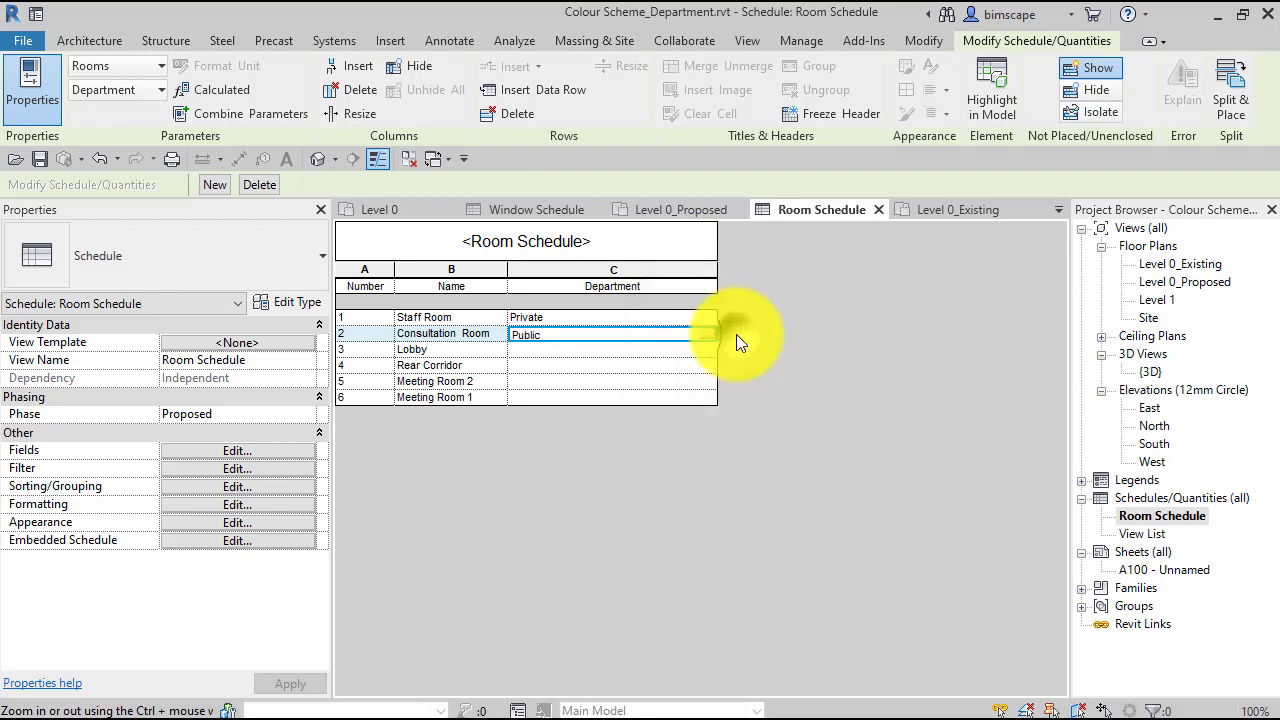
{"action": "left_click", "coordinate": [542, 352]}
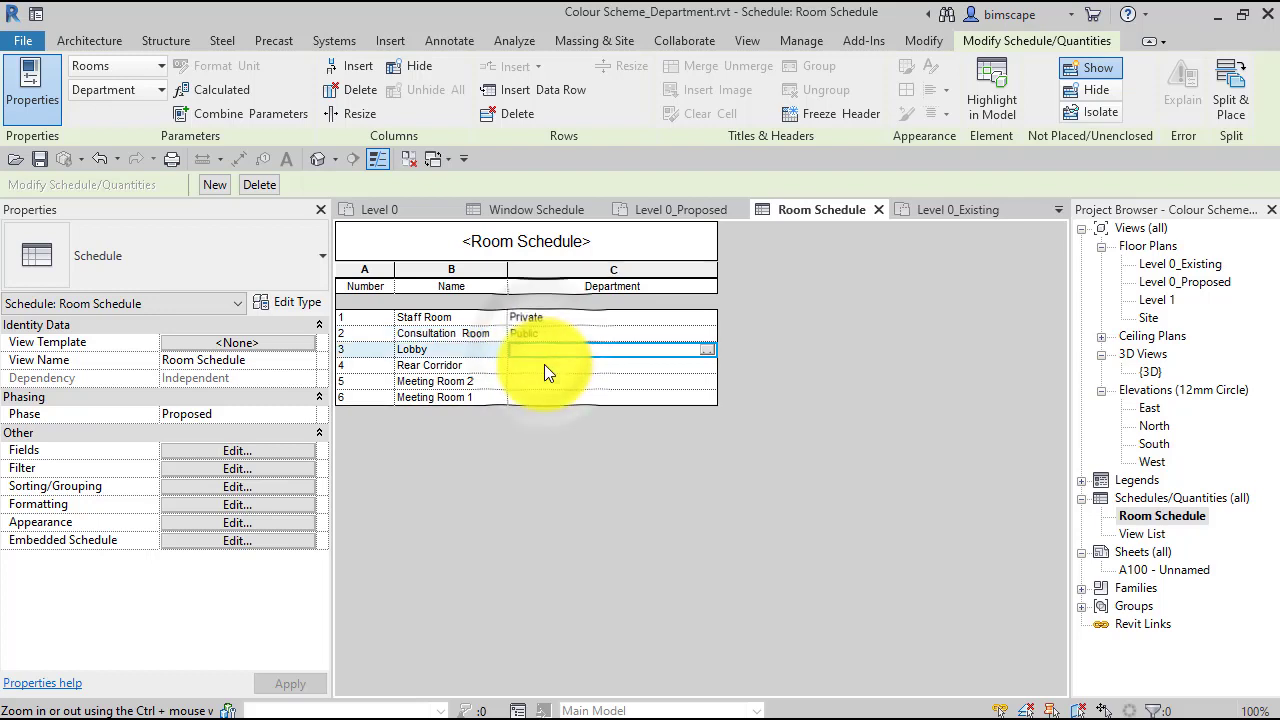
{"action": "type", "text": "Cir"}
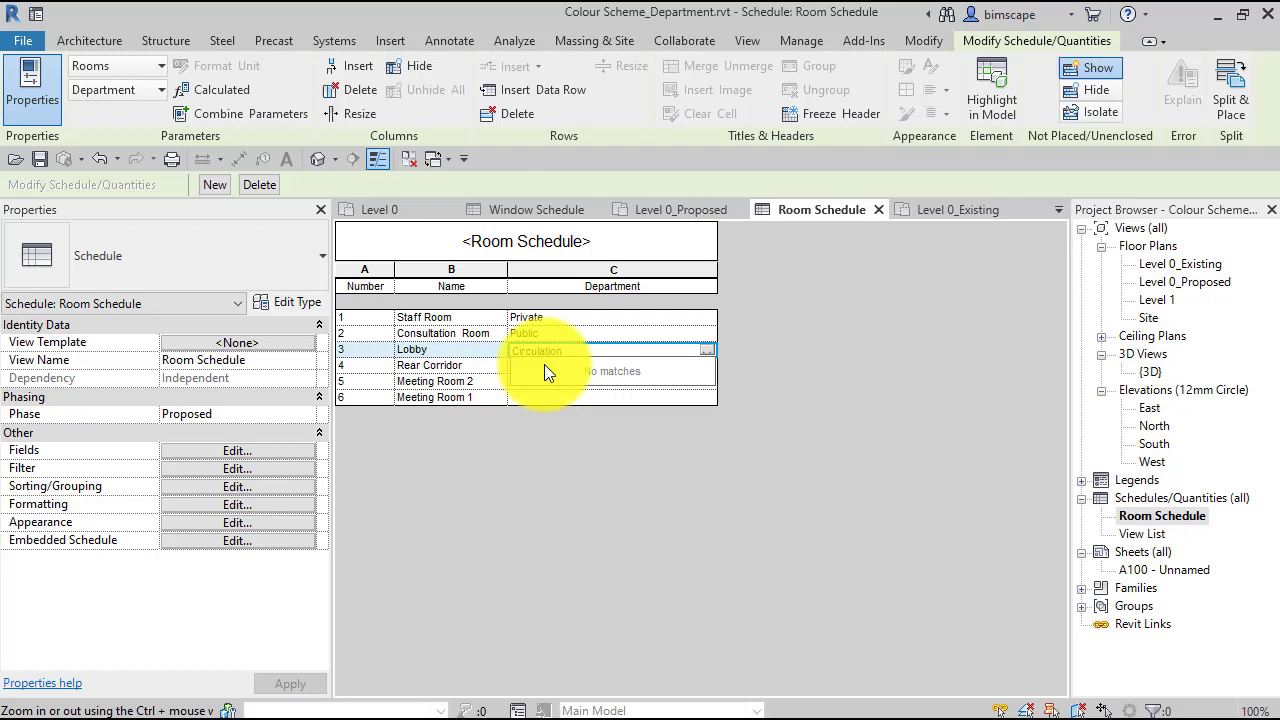
{"action": "type", "text": "culation"}
{"action": "key", "text": "Return"}
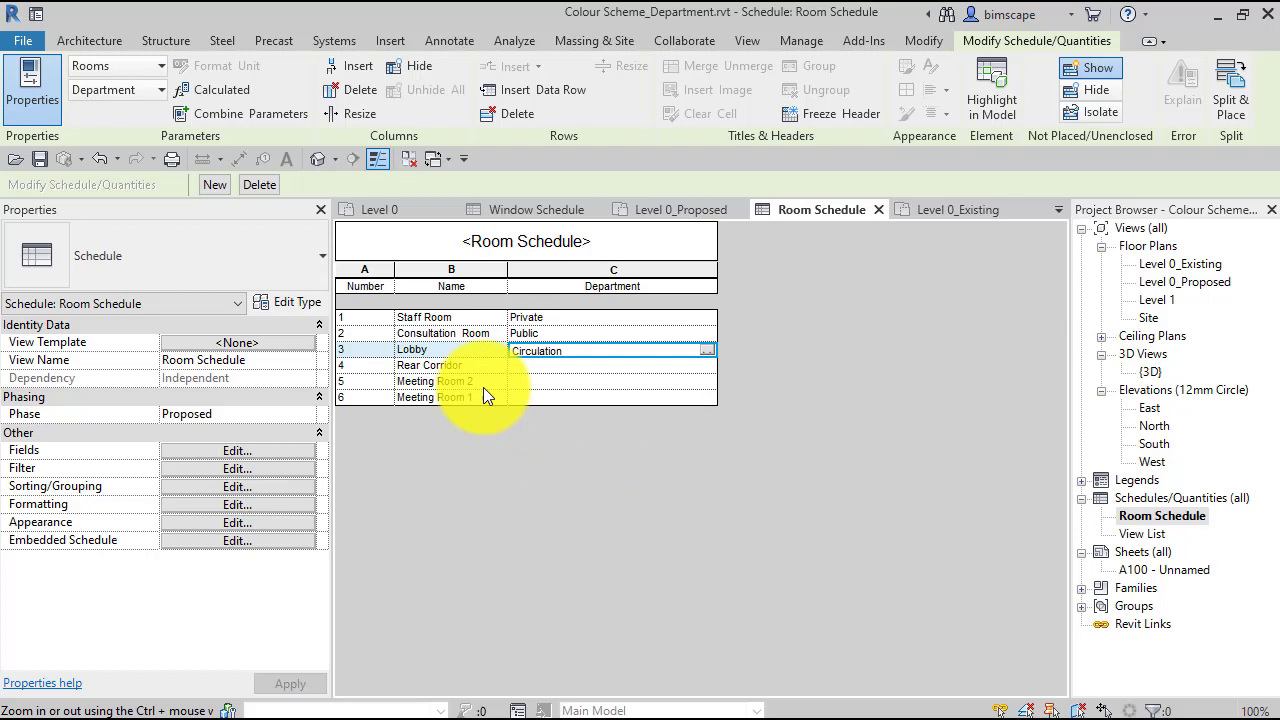
{"action": "left_click", "coordinate": [698, 365]}
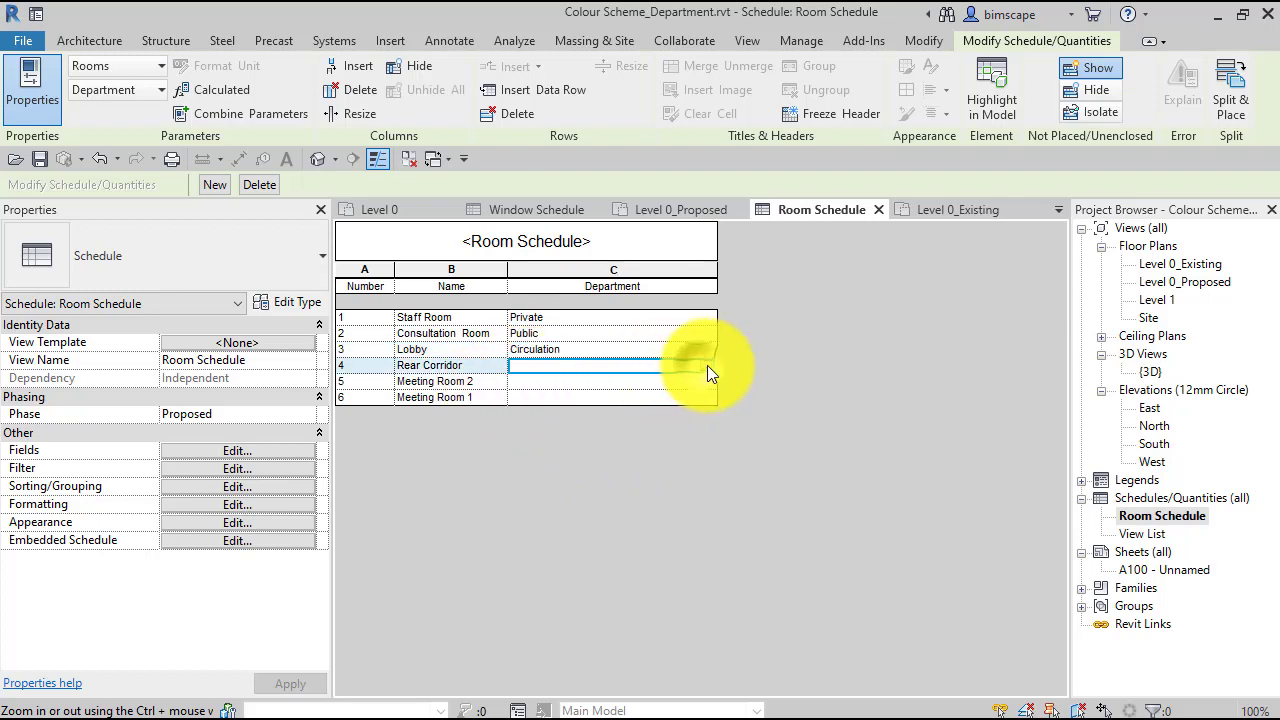
{"action": "left_click", "coordinate": [707, 366]}
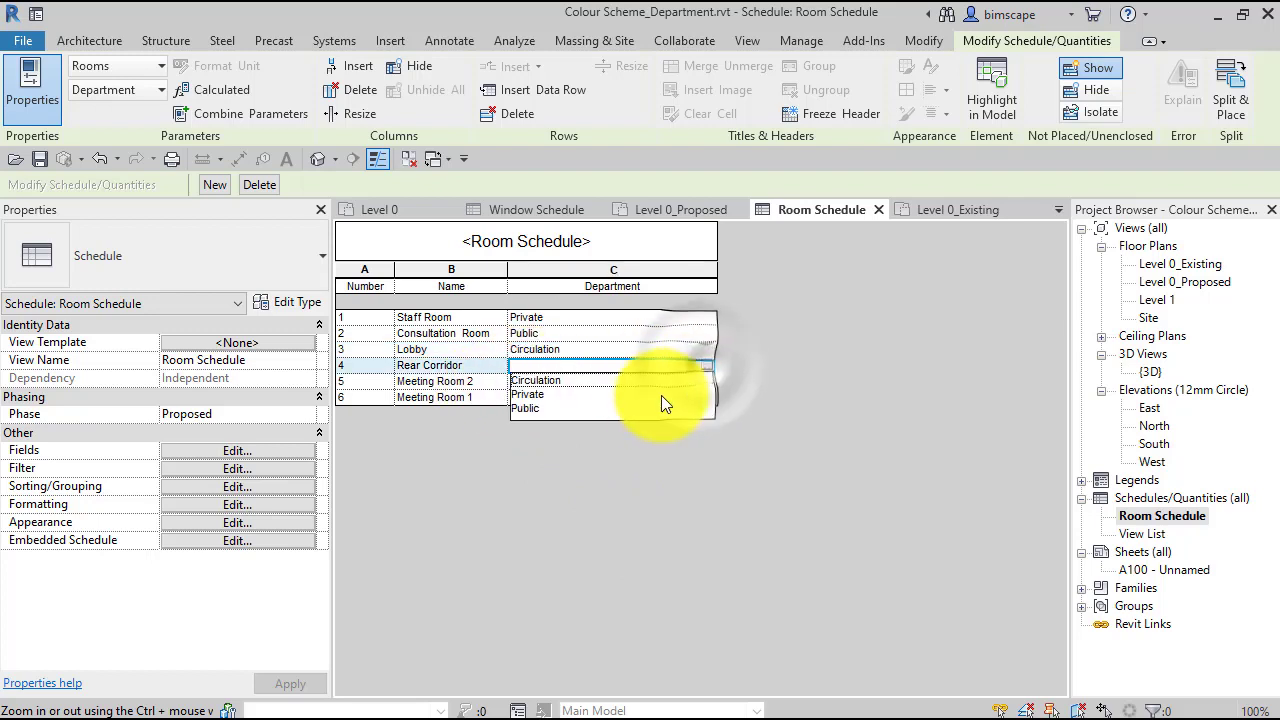
{"action": "left_click", "coordinate": [536, 380]}
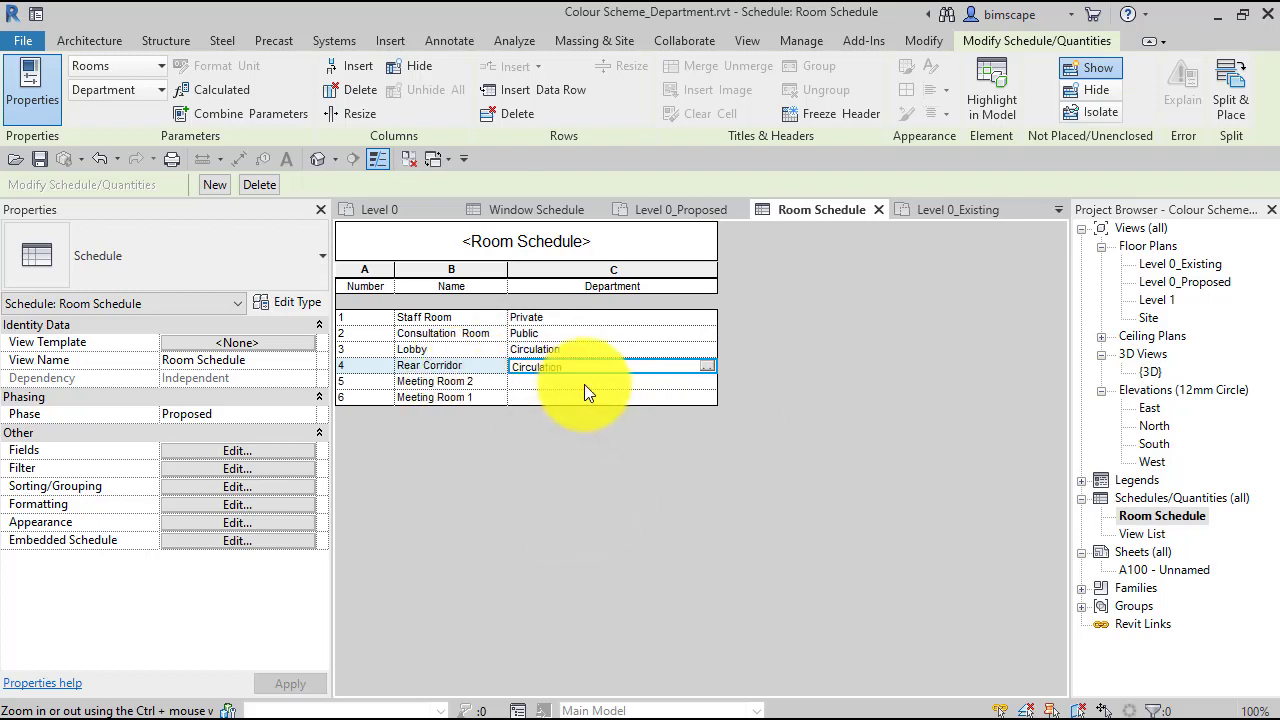
Set the Department of Meeting Room 2 and Meeting Room 1 to Public
{"action": "left_click", "coordinate": [585, 384]}
{"action": "left_click", "coordinate": [707, 382]}
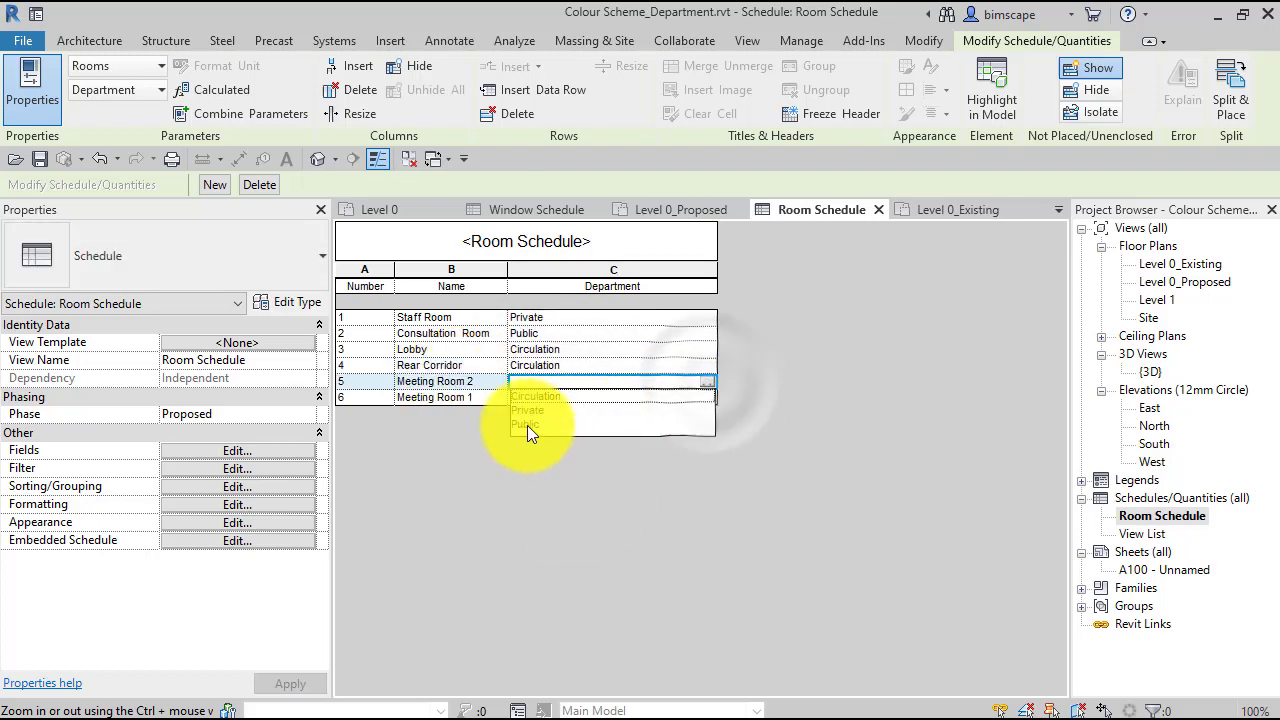
{"action": "left_click", "coordinate": [527, 425]}
{"action": "left_click", "coordinate": [552, 397]}
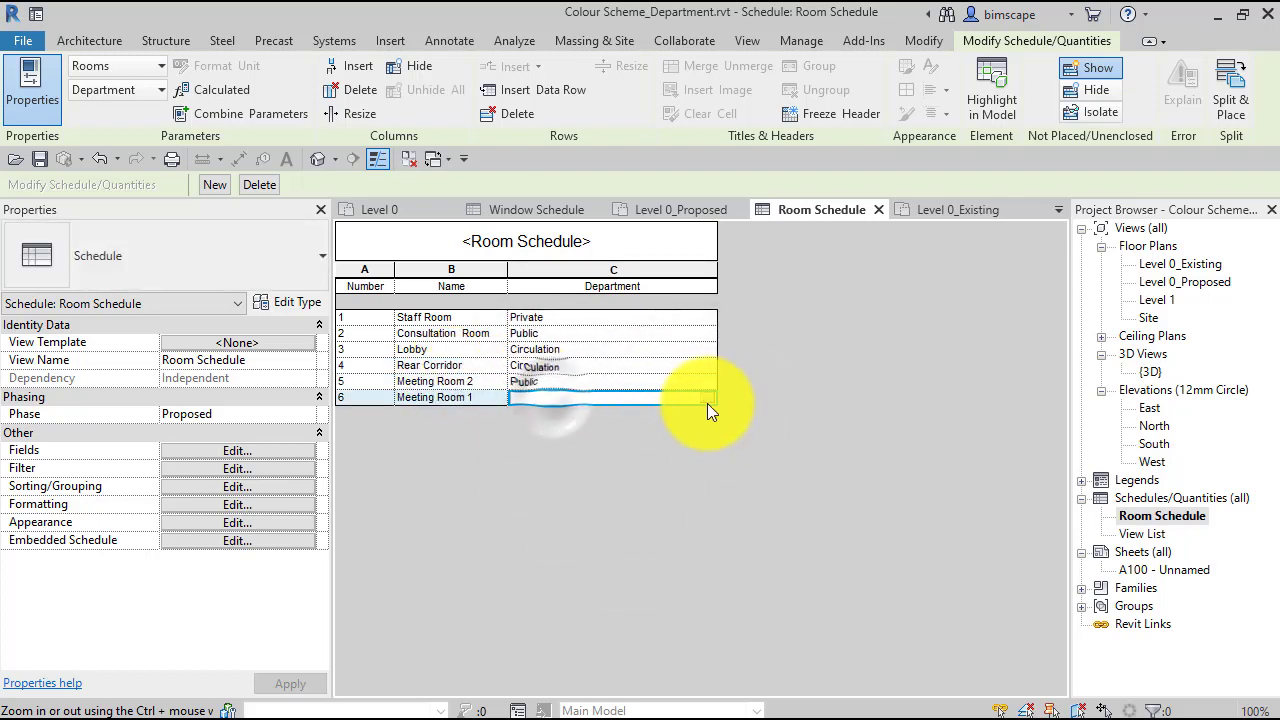
{"action": "left_click", "coordinate": [709, 397]}
{"action": "left_click", "coordinate": [530, 437]}
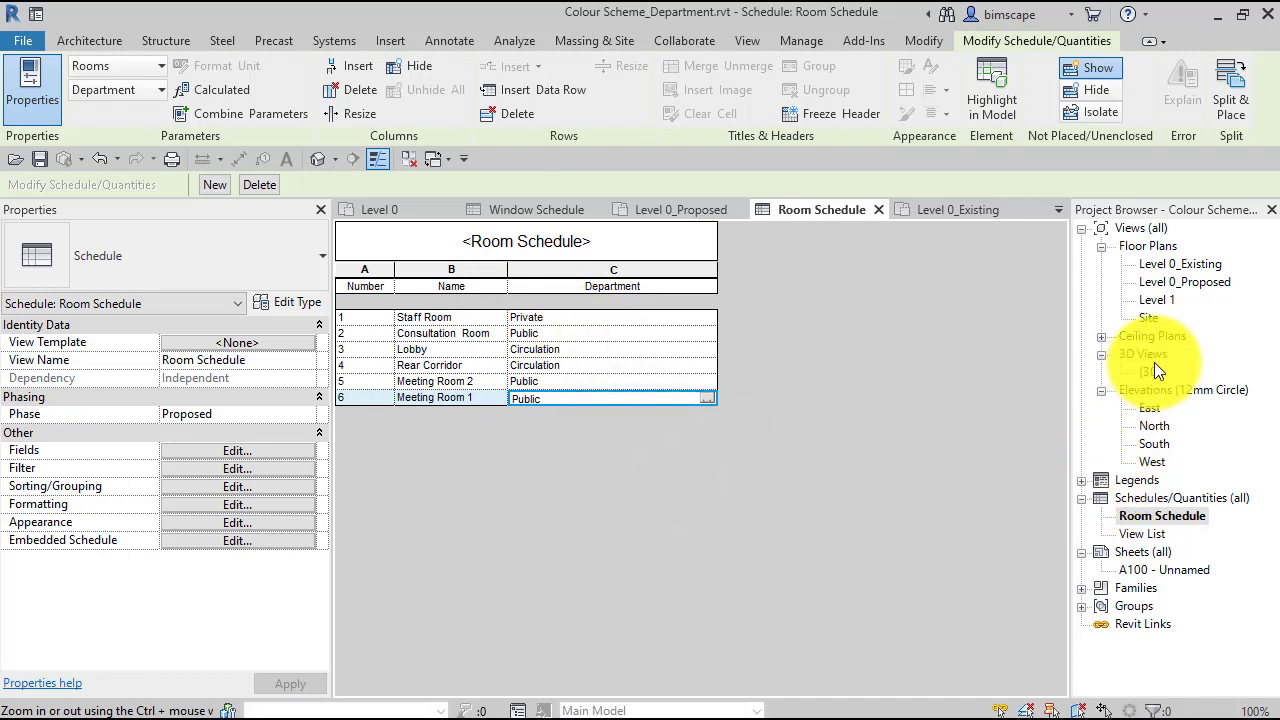
Open Level 0_Proposed and place a Color Fill Legend to the right of the plan
{"action": "double_click", "coordinate": [1214, 283]}
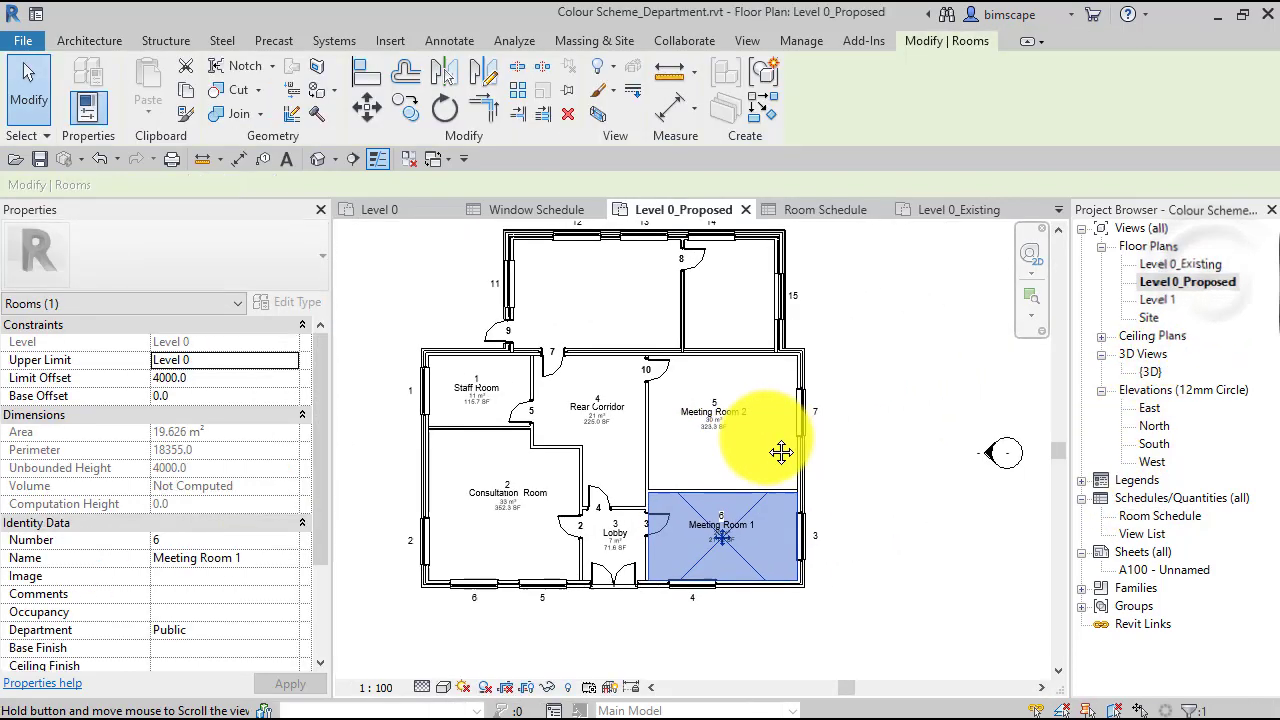
{"action": "middle_click_drag", "start_coordinate": [781, 452], "coordinate": [846, 409]}
{"action": "left_click", "coordinate": [873, 448]}
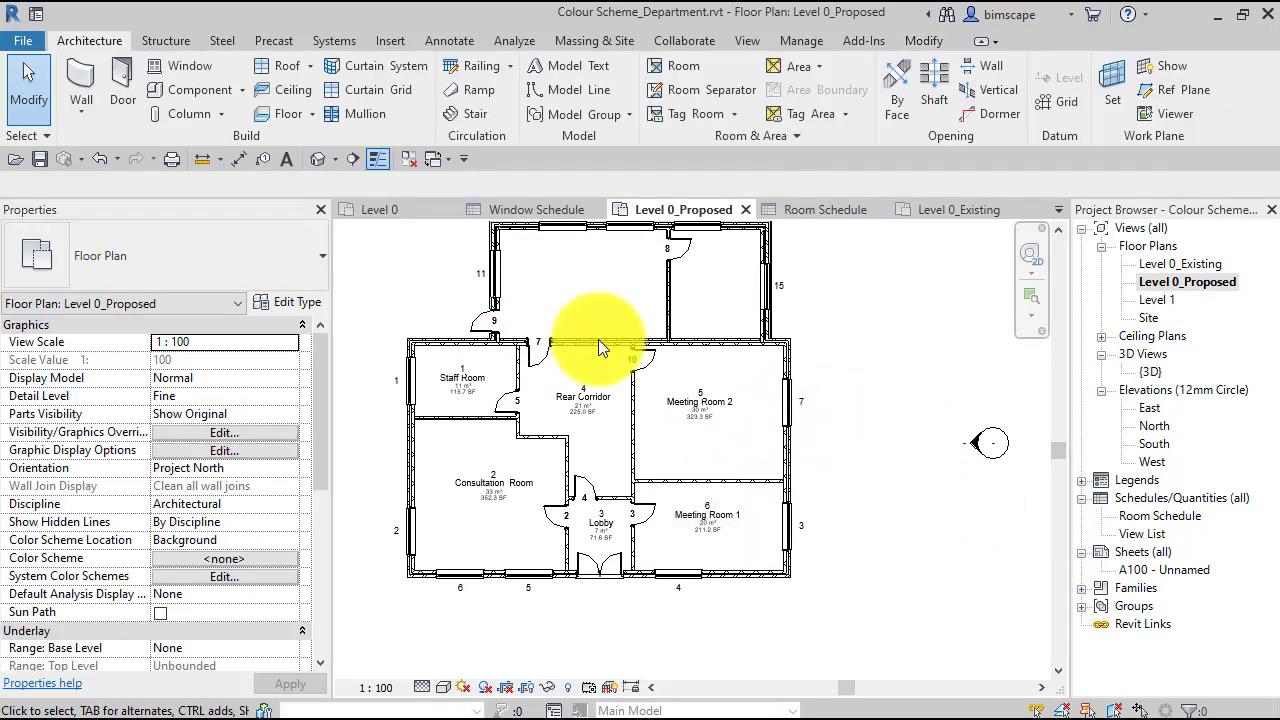
{"action": "left_click", "coordinate": [447, 41]}
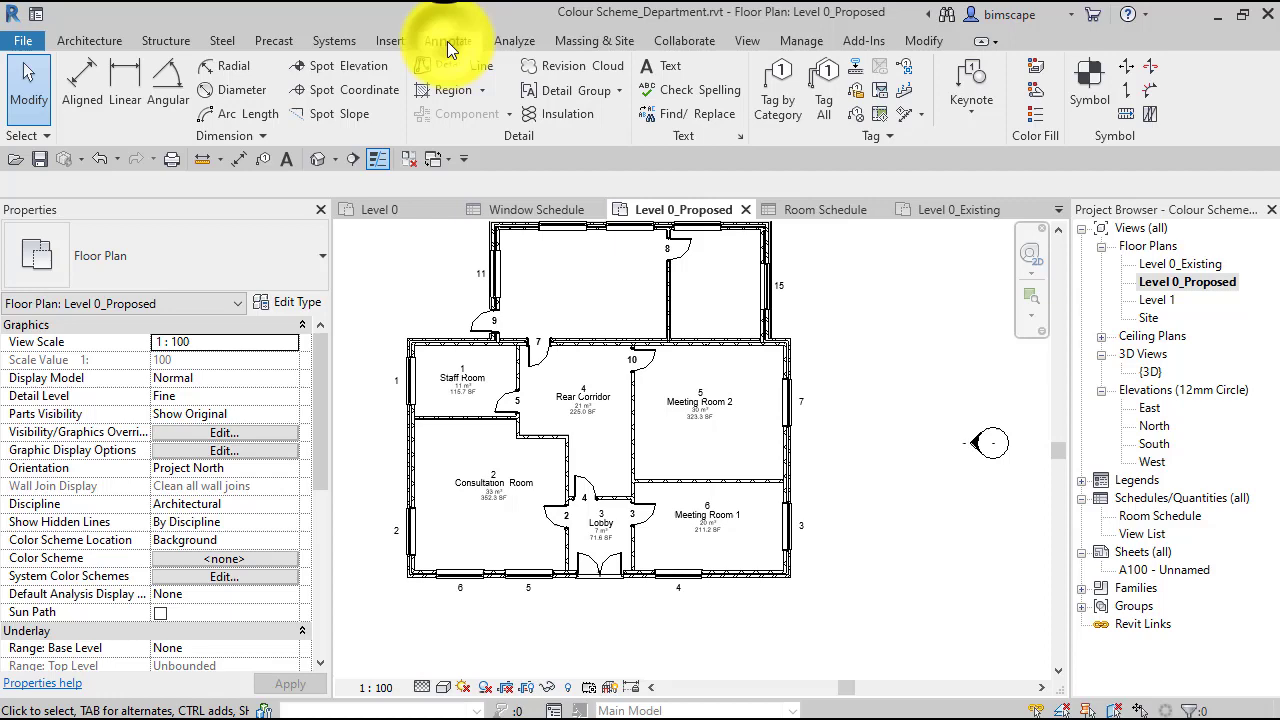
{"action": "left_click", "coordinate": [1037, 120]}
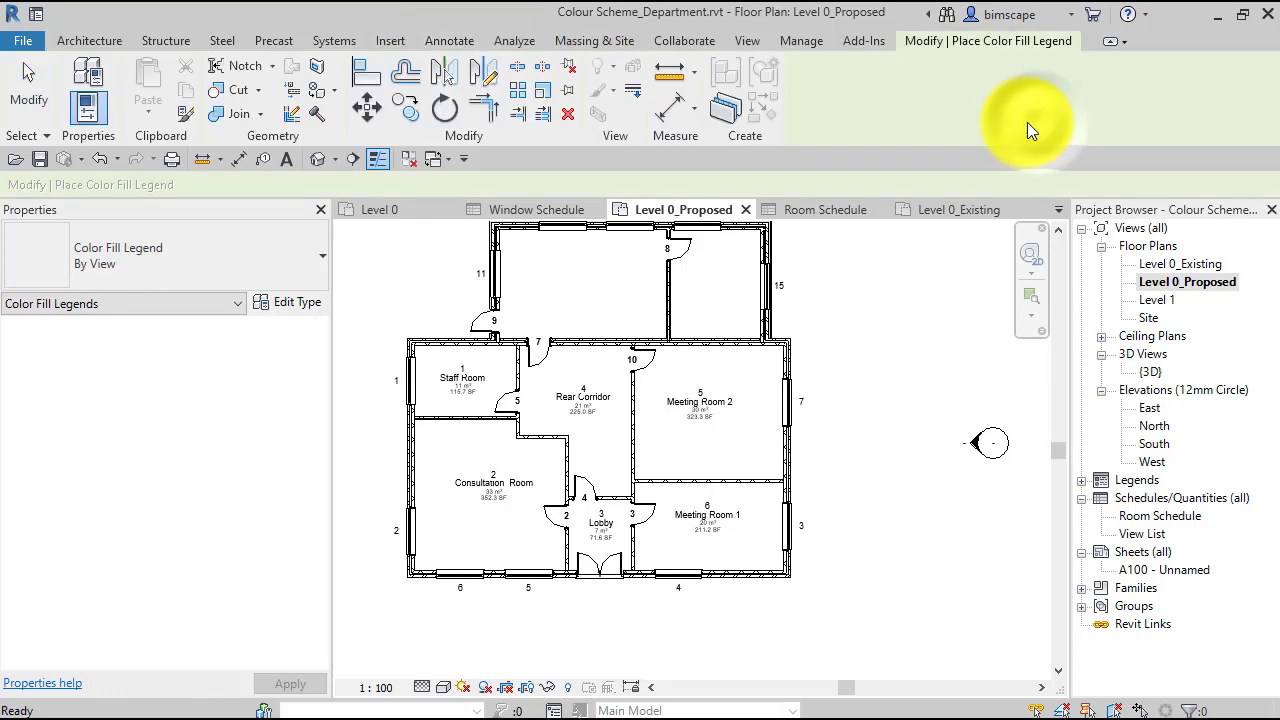
{"action": "left_click", "coordinate": [828, 298]}
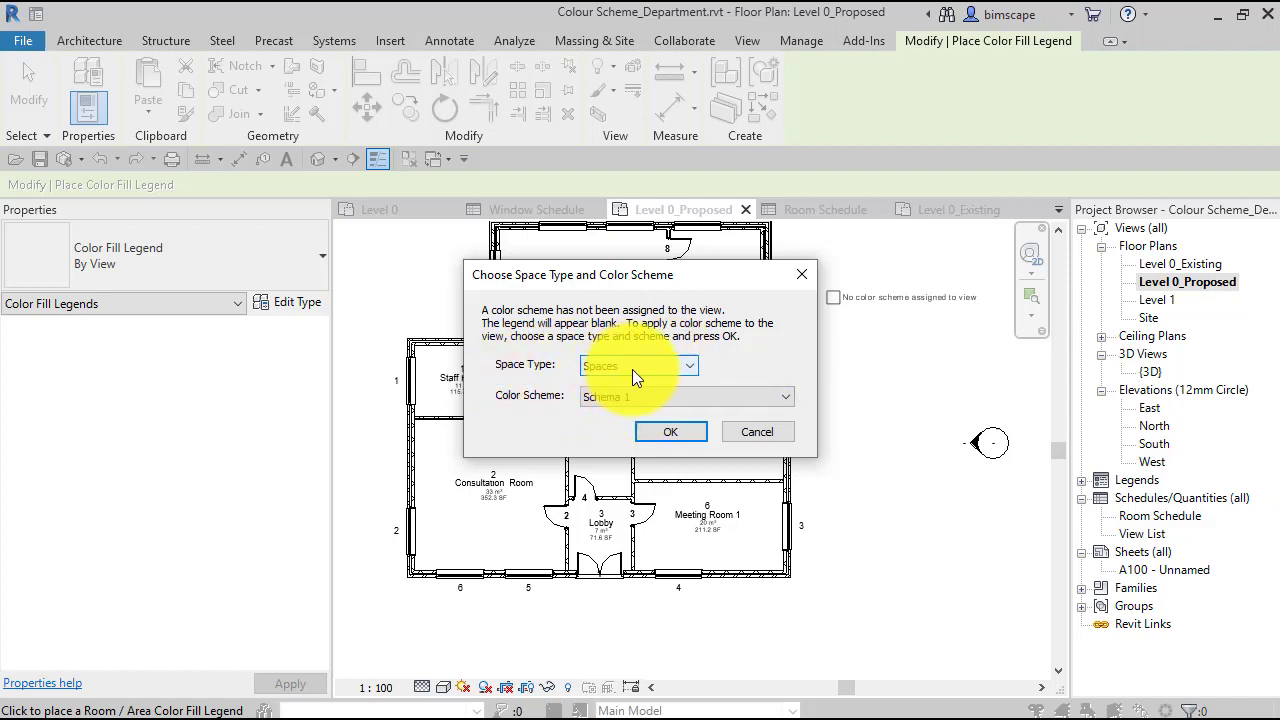
Set the legend's space type to Rooms and colour scheme to By Department
{"action": "left_click", "coordinate": [690, 366]}
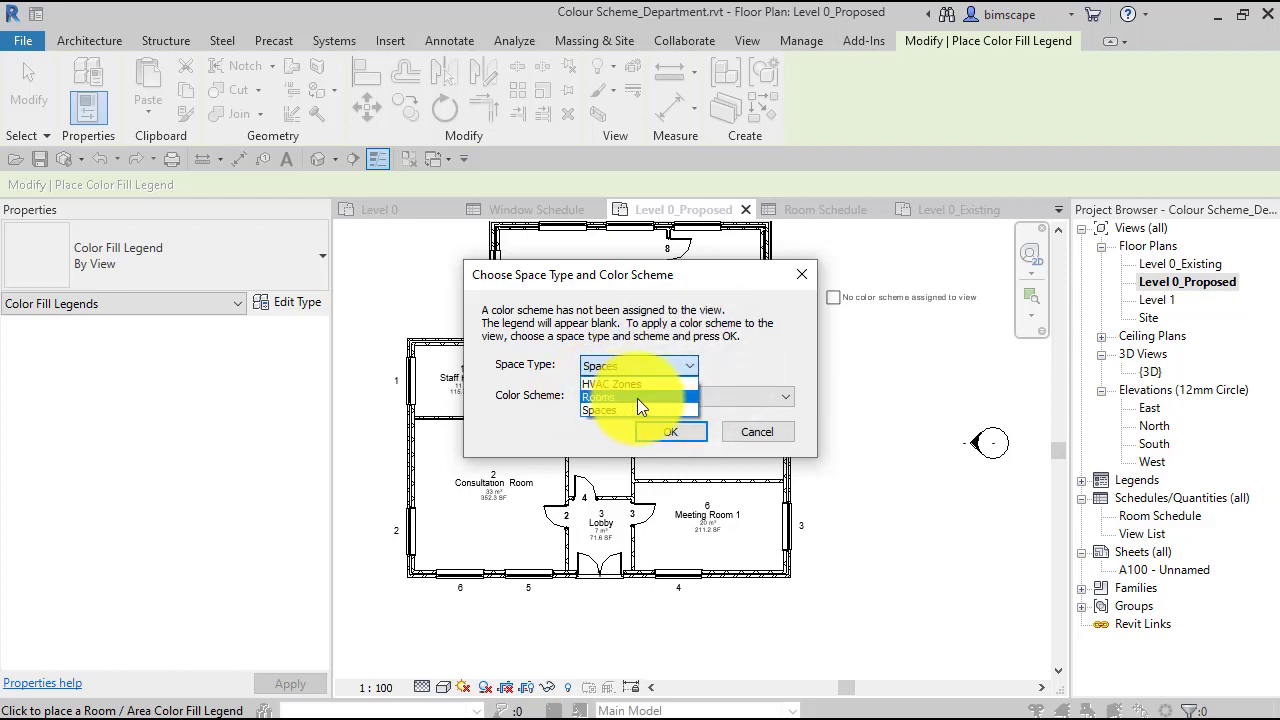
{"action": "left_click", "coordinate": [639, 397]}
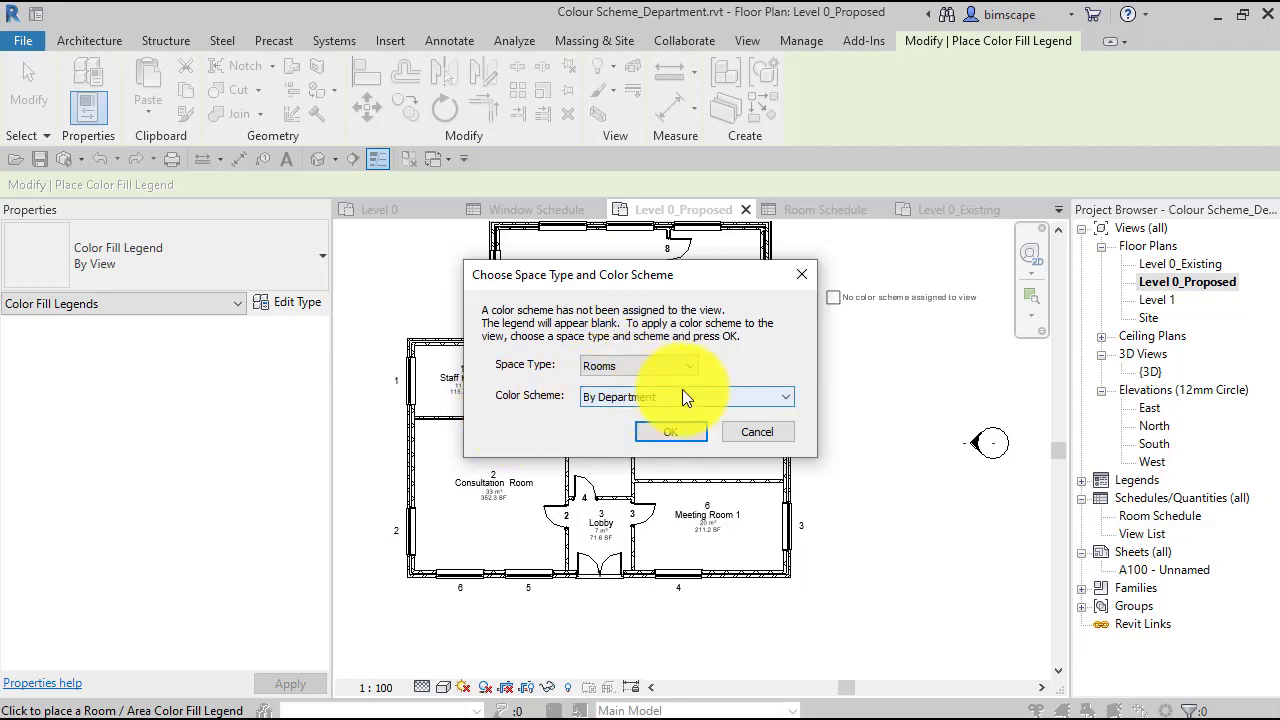
{"action": "left_click", "coordinate": [786, 397]}
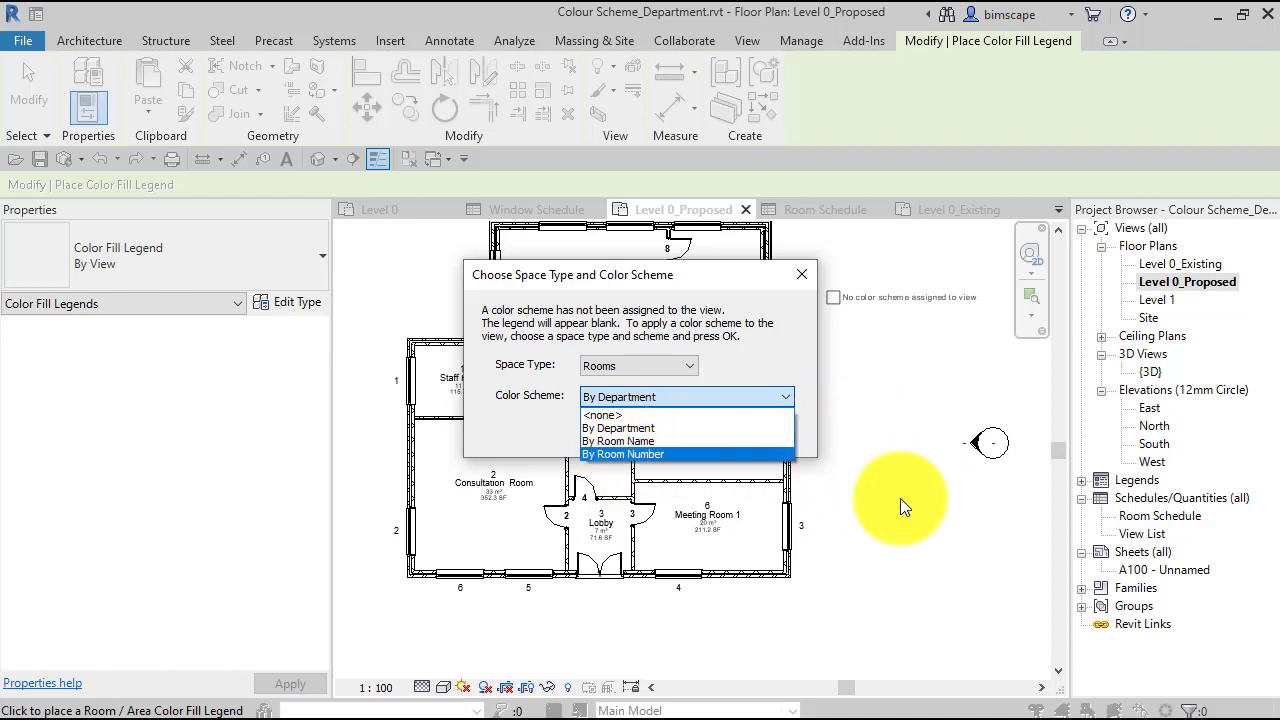
{"action": "left_click", "coordinate": [618, 428]}
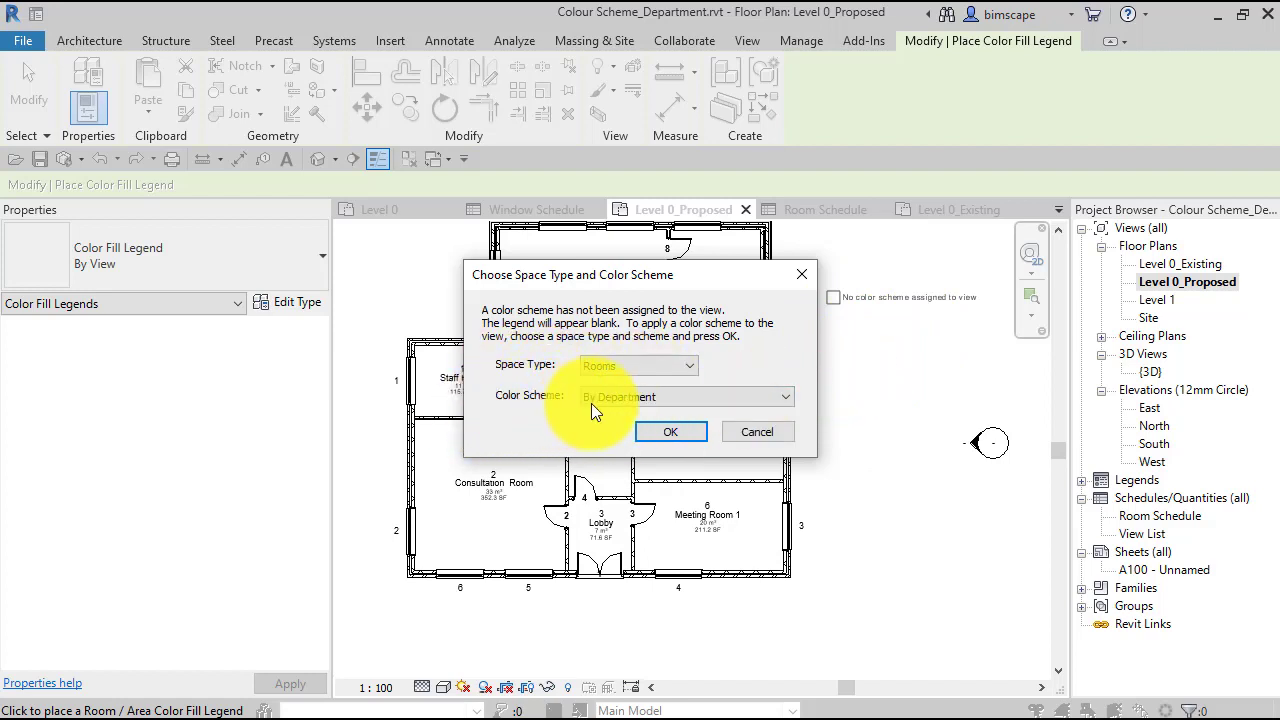
{"action": "left_click", "coordinate": [685, 434]}
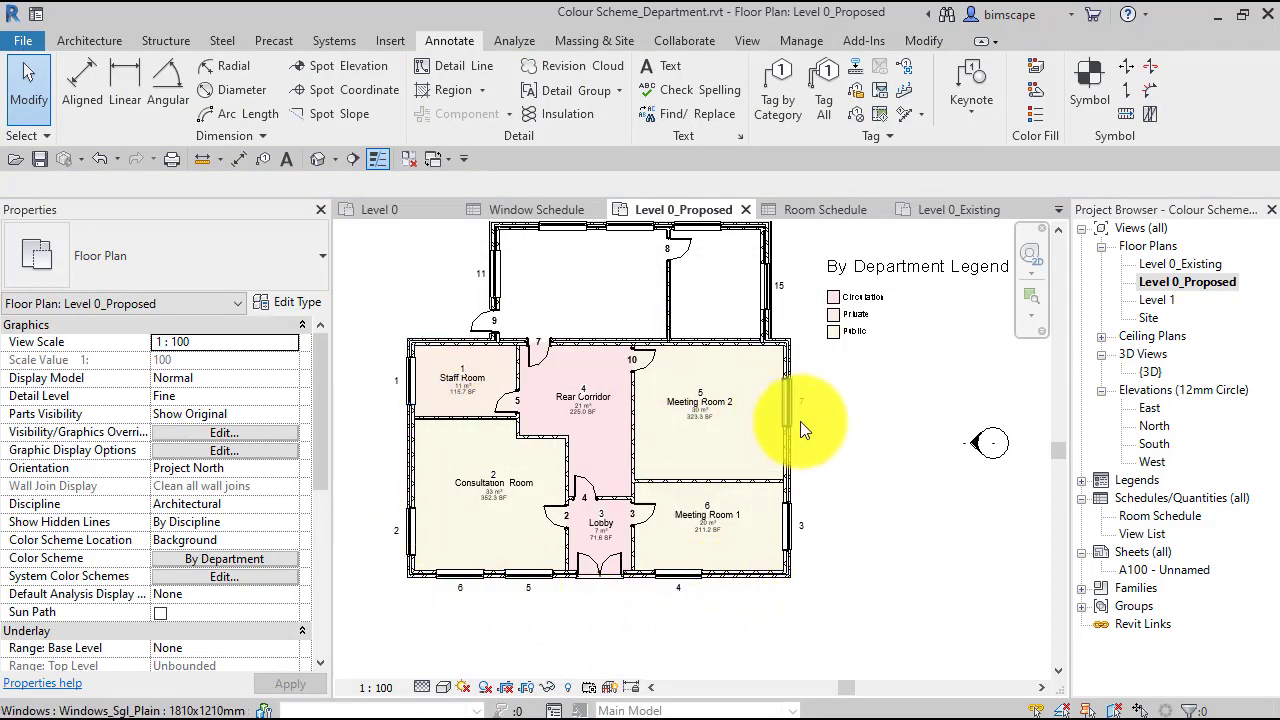
Drag the By Department legend lower beside the plan and open its Edit Scheme dialog
{"action": "left_click_drag", "start_coordinate": [830, 268], "coordinate": [828, 356]}
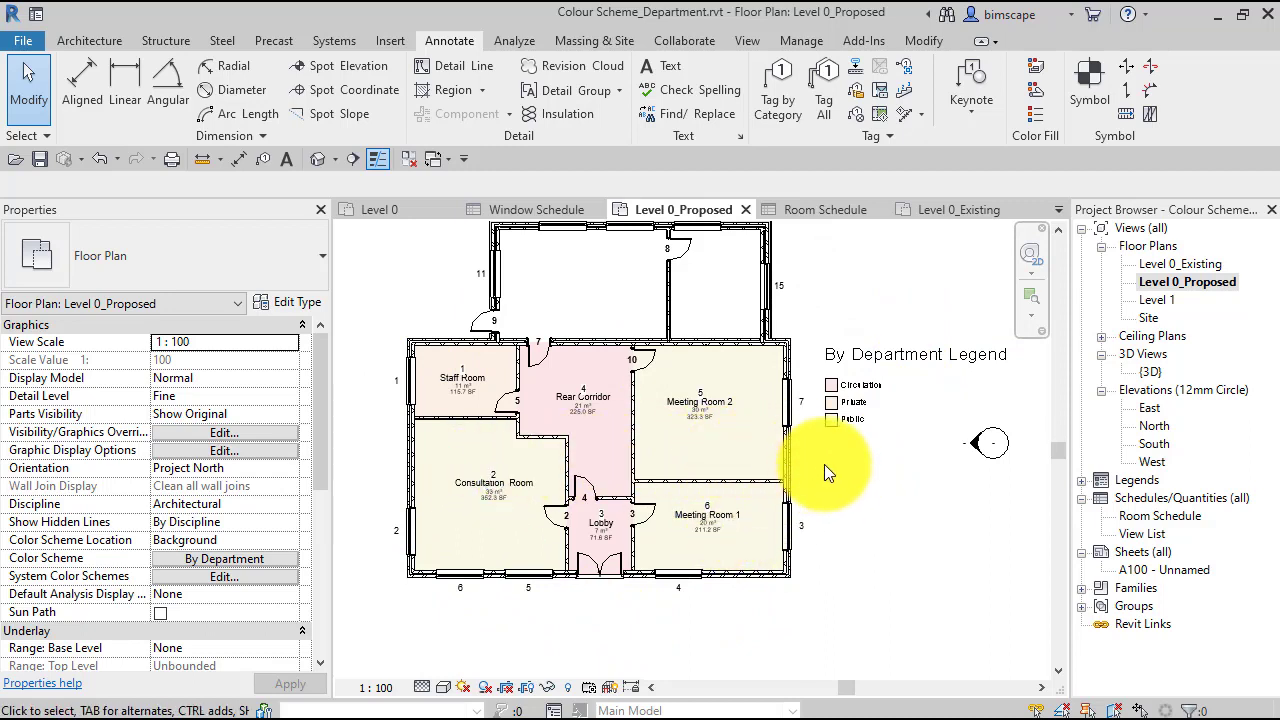
{"action": "left_click", "coordinate": [854, 420]}
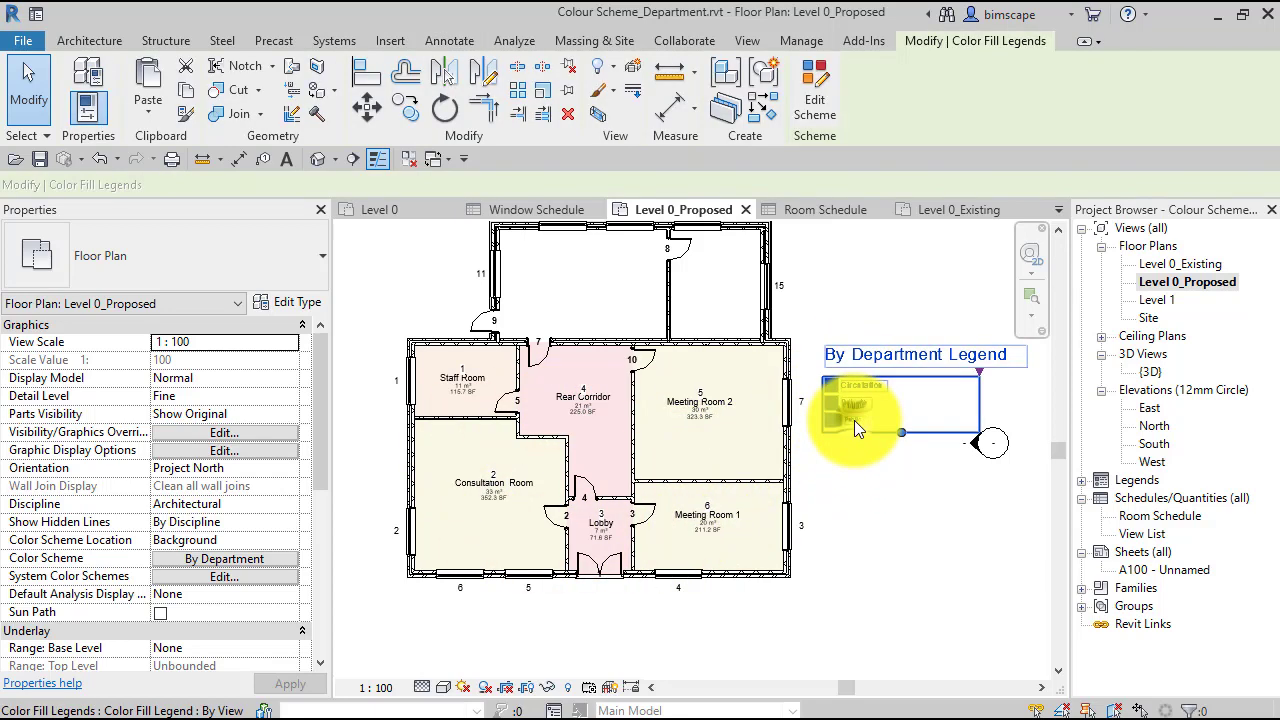
{"action": "left_click", "coordinate": [813, 88]}
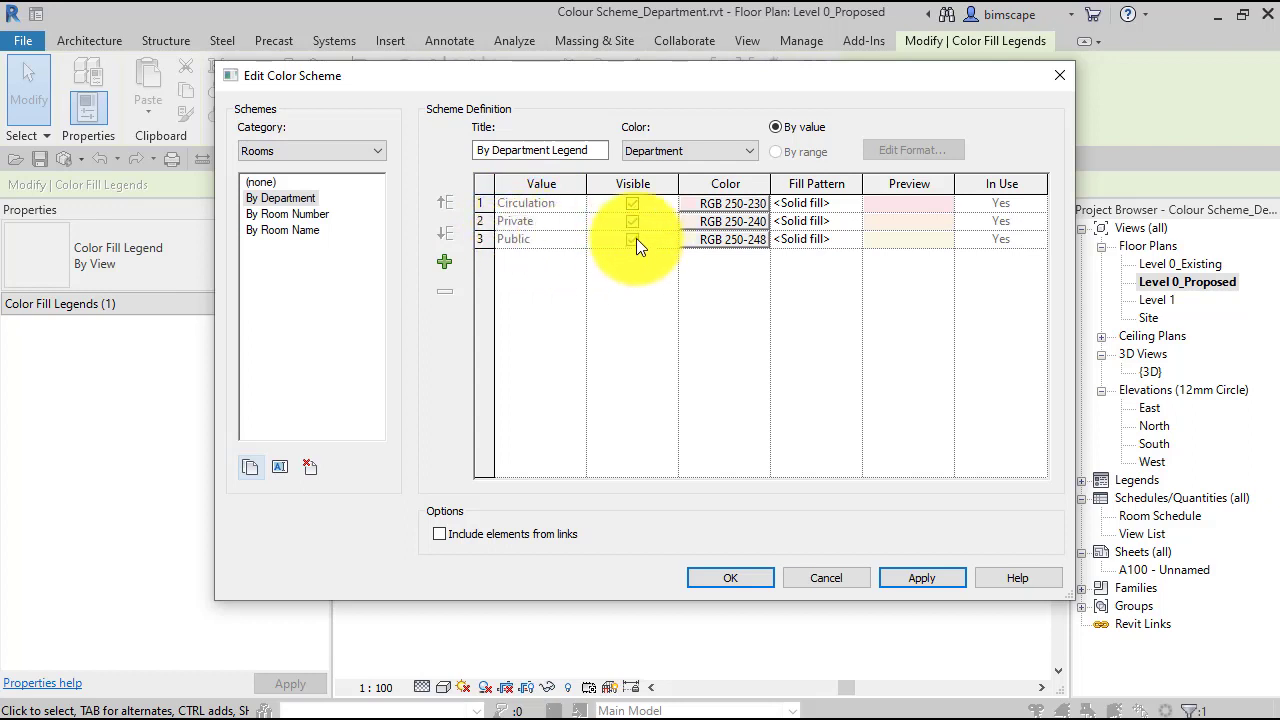
Change the Circulation colour to pale pink
{"action": "left_click", "coordinate": [692, 203]}
{"action": "left_click", "coordinate": [436, 195]}
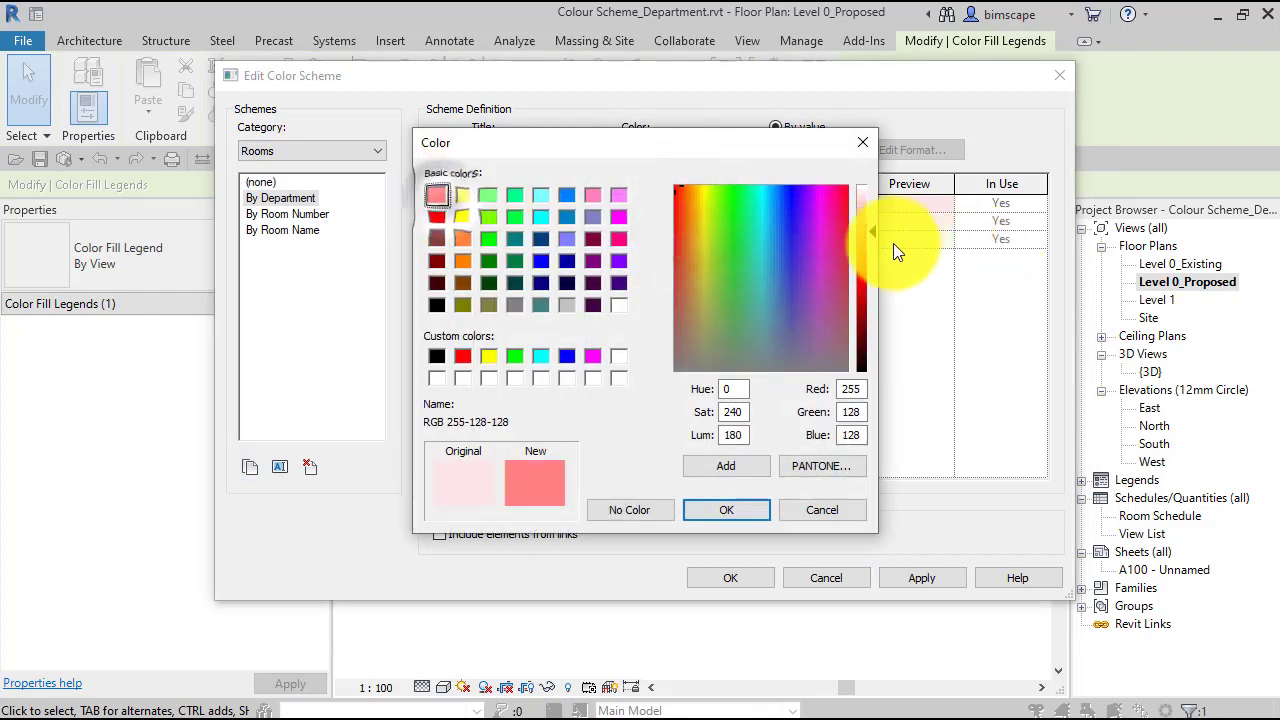
{"action": "left_click_drag", "start_coordinate": [874, 231], "coordinate": [873, 213]}
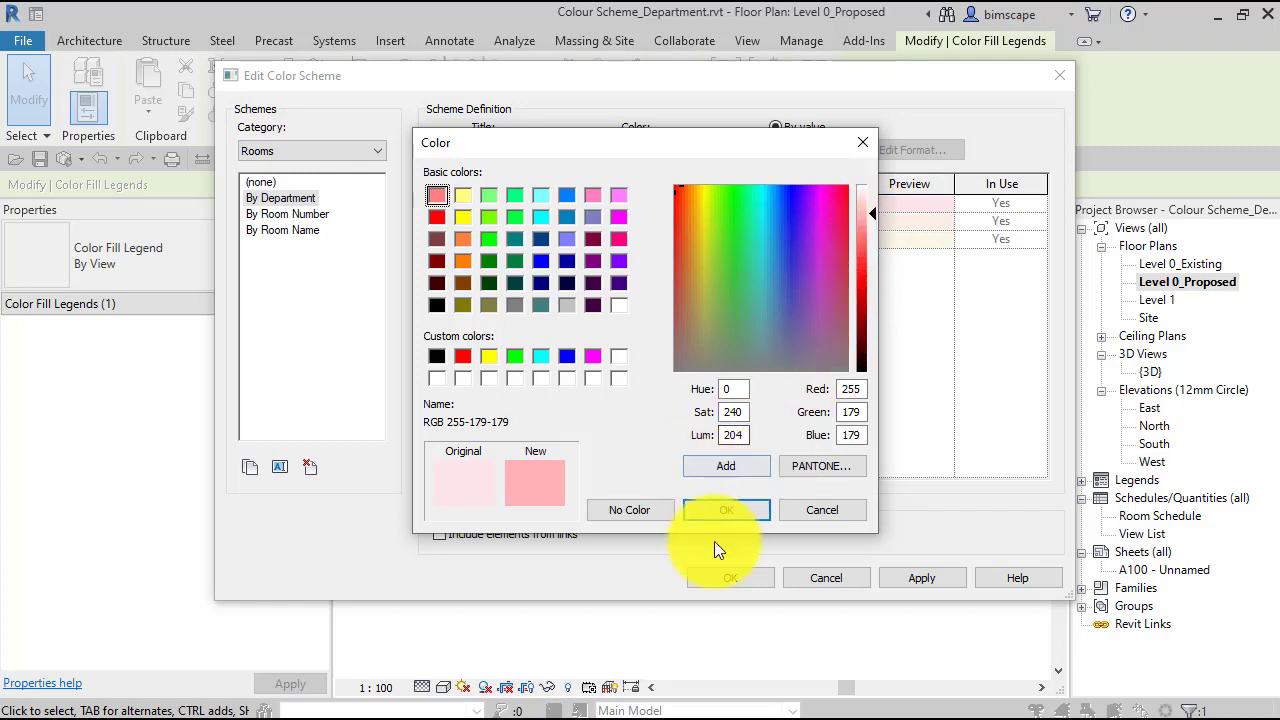
{"action": "left_click", "coordinate": [734, 507]}
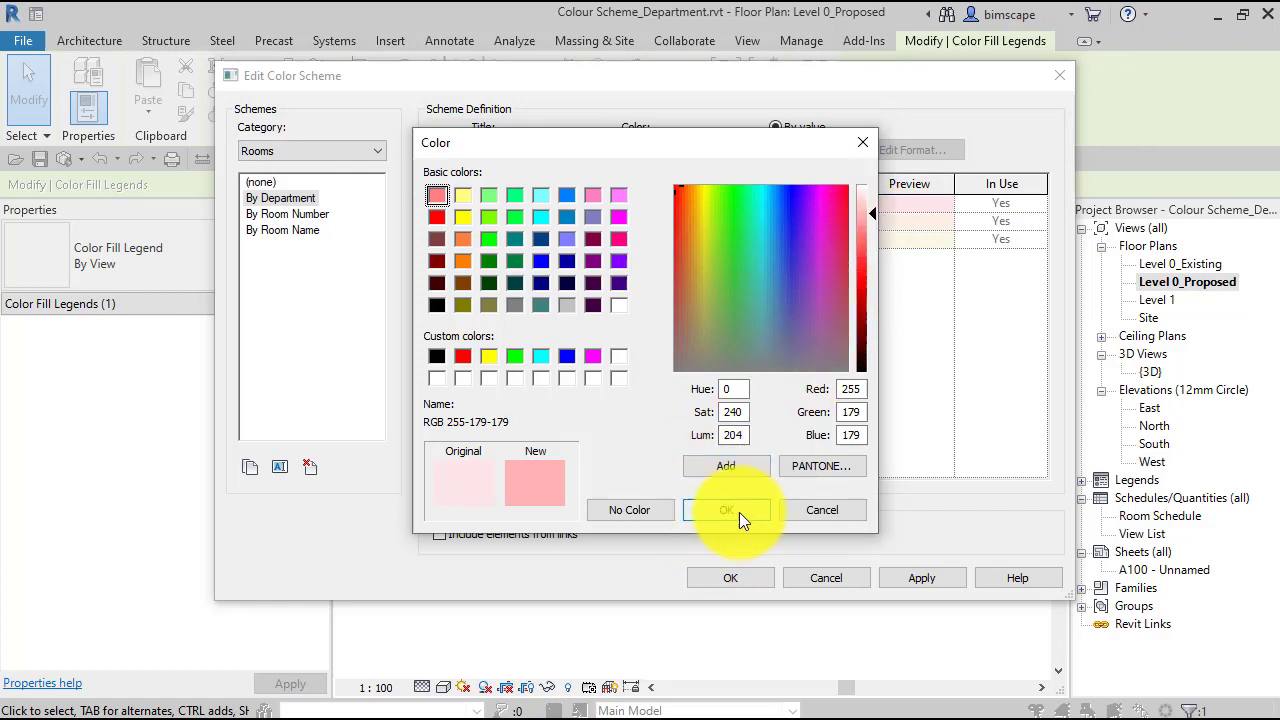
Change the Private colour to pale yellow
{"action": "left_click", "coordinate": [667, 221]}
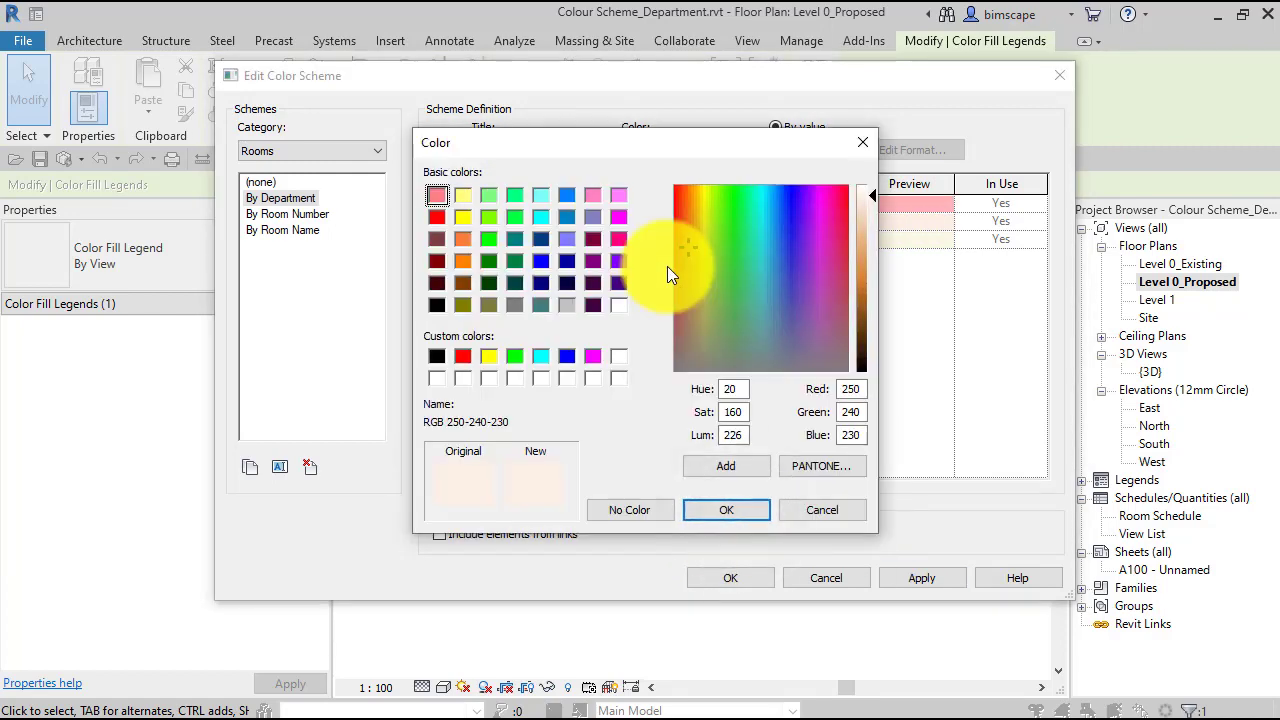
{"action": "left_click", "coordinate": [462, 195]}
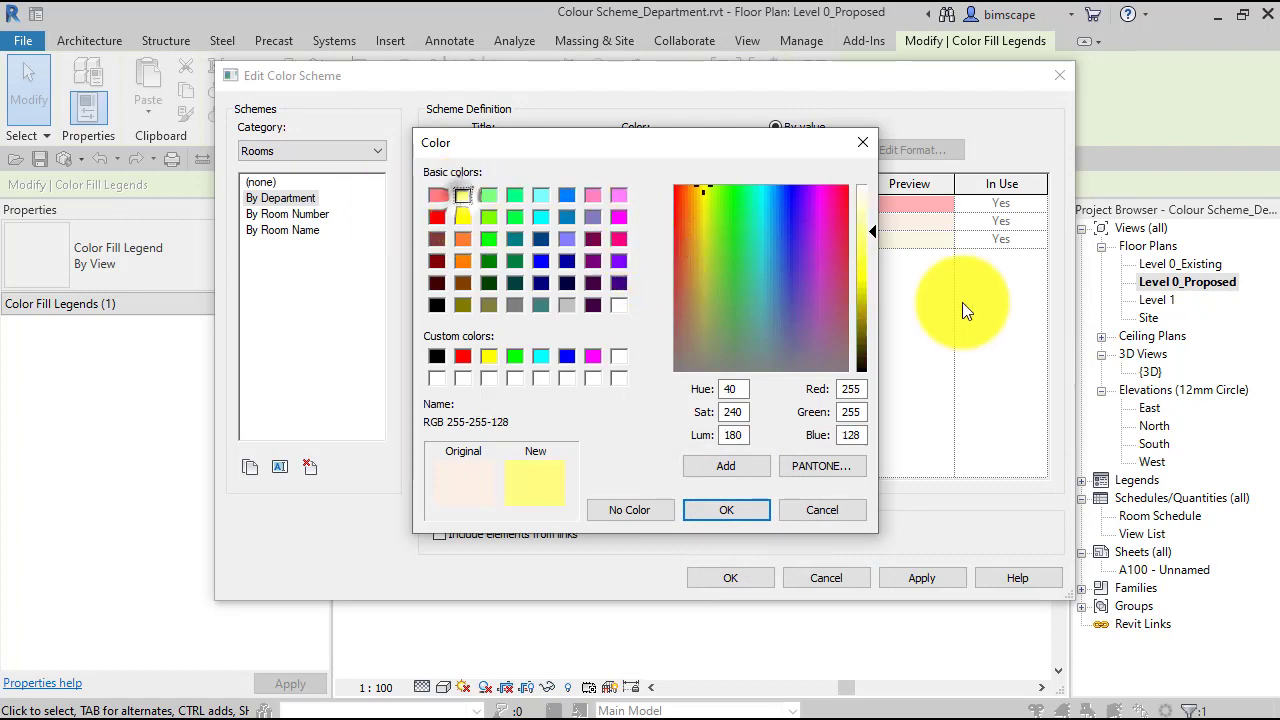
{"action": "left_click_drag", "start_coordinate": [873, 232], "coordinate": [875, 212]}
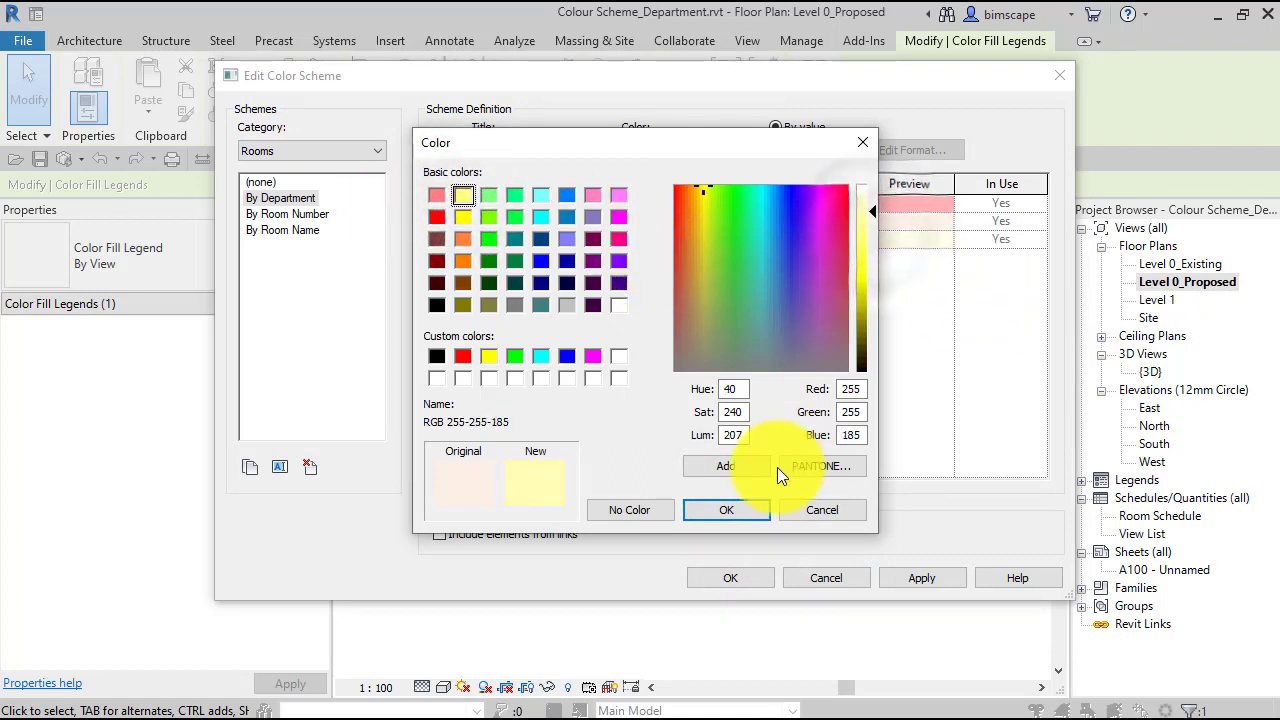
{"action": "left_click", "coordinate": [737, 507]}
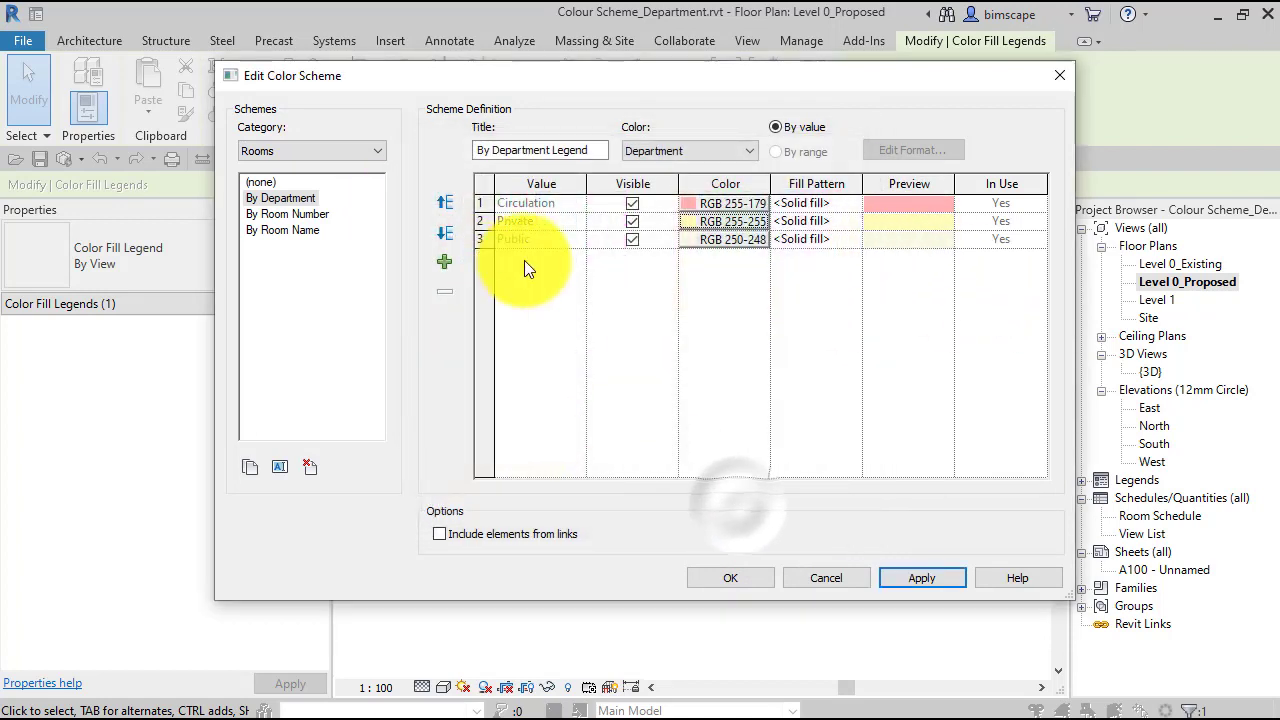
Change the Public colour to pale green
{"action": "left_click", "coordinate": [731, 241]}
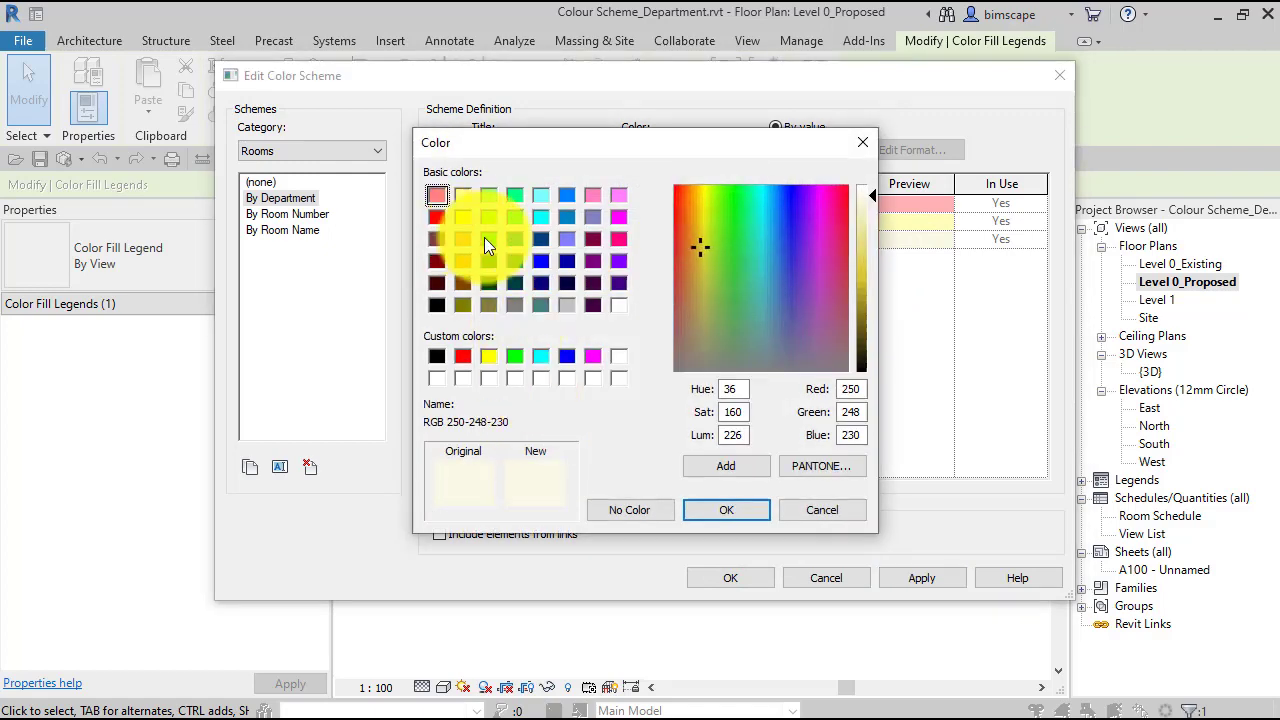
{"action": "left_click", "coordinate": [488, 195]}
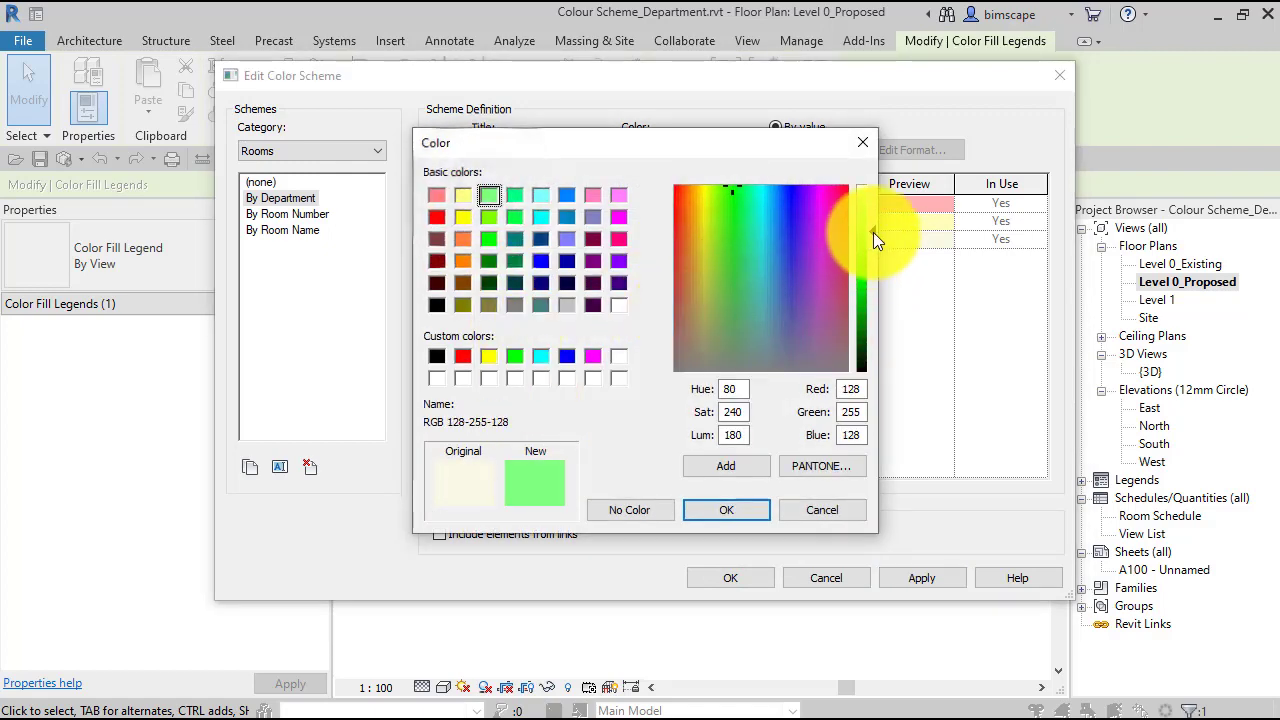
{"action": "left_click_drag", "start_coordinate": [874, 226], "coordinate": [872, 214]}
{"action": "left_click", "coordinate": [743, 508]}
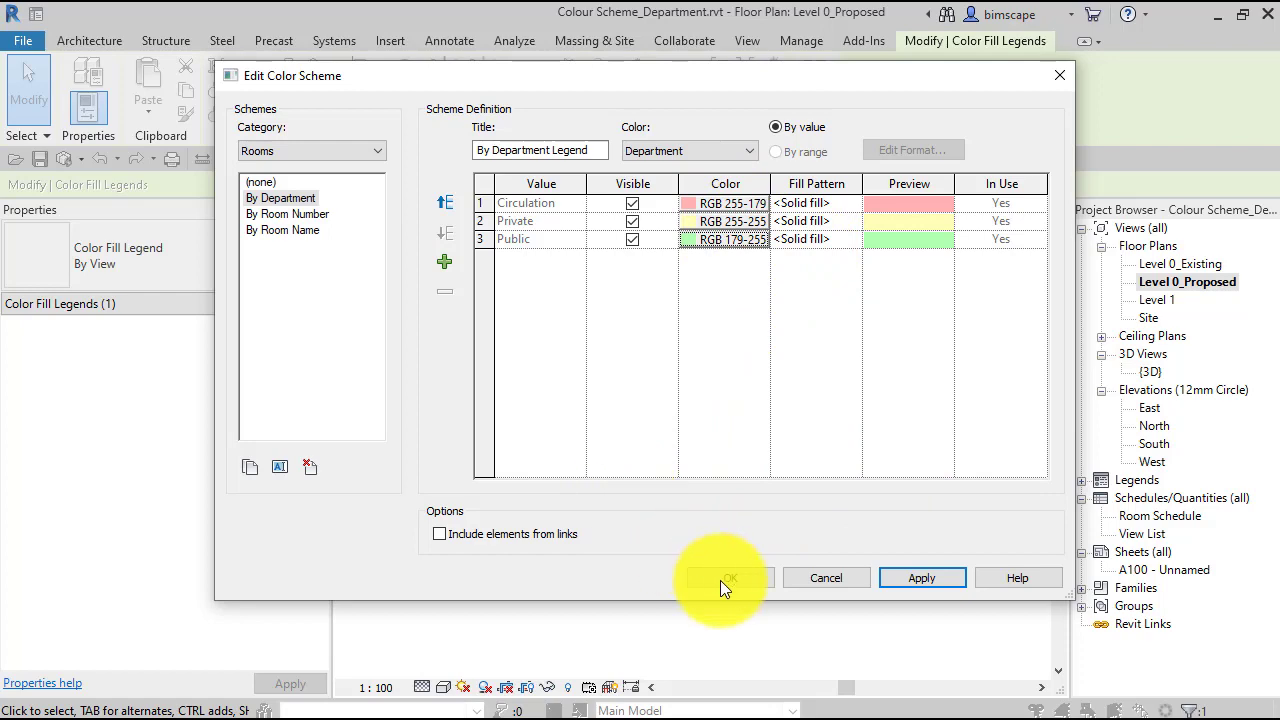
Apply and accept the new department colours, then frame the plan and legend
{"action": "left_click", "coordinate": [924, 578]}
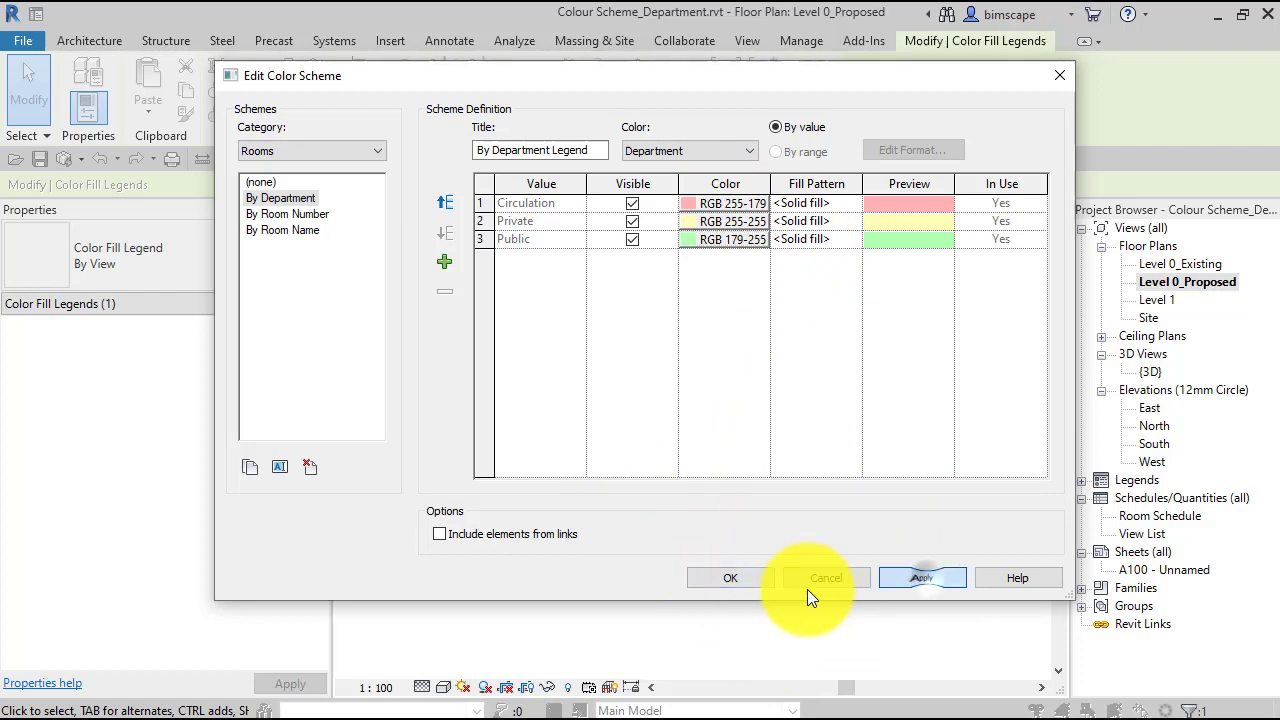
{"action": "left_click", "coordinate": [745, 578]}
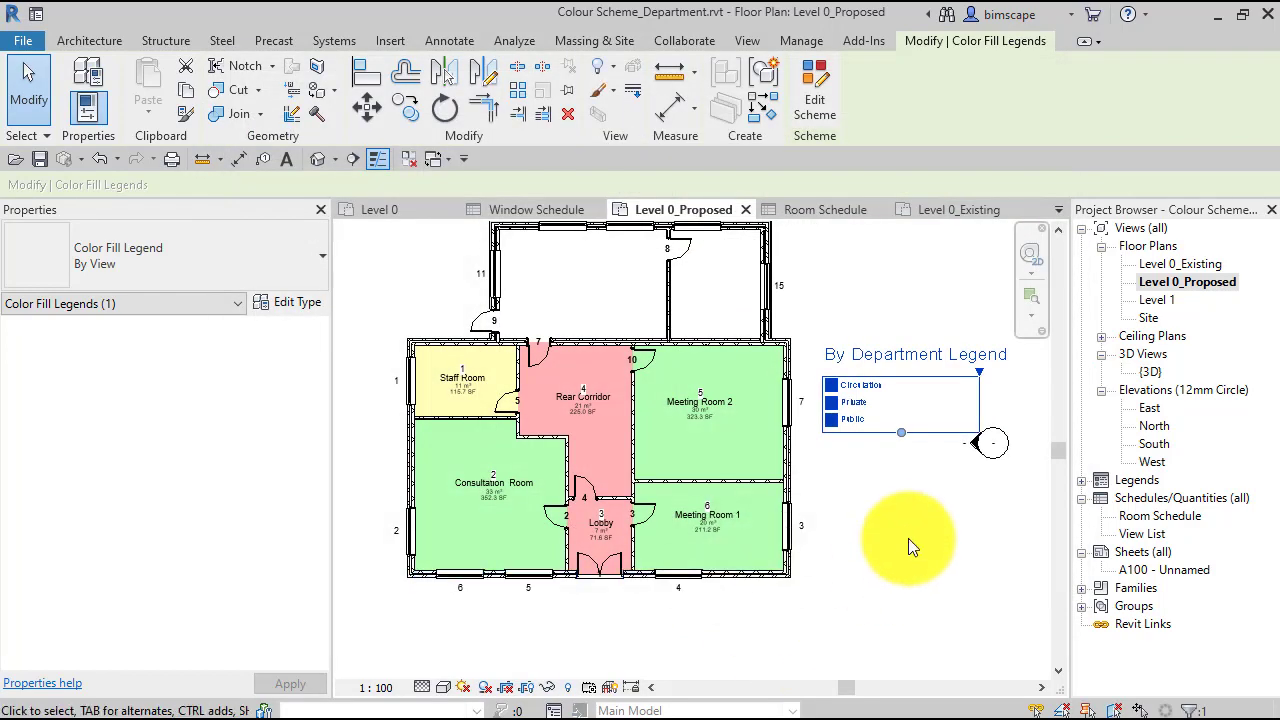
{"action": "left_click", "coordinate": [908, 538]}
{"action": "scroll", "coordinate": [895, 540], "scroll_direction": "up", "scroll_amount": 1}
{"action": "mouse_move", "coordinate": [890, 541]}
{"action": "middle_mouse_down"}
{"action": "mouse_move", "coordinate": [963, 547]}
{"action": "mouse_move", "coordinate": [978, 526]}
{"action": "mouse_move", "coordinate": [974, 552]}
{"action": "mouse_move", "coordinate": [958, 536]}
{"action": "middle_mouse_up"}
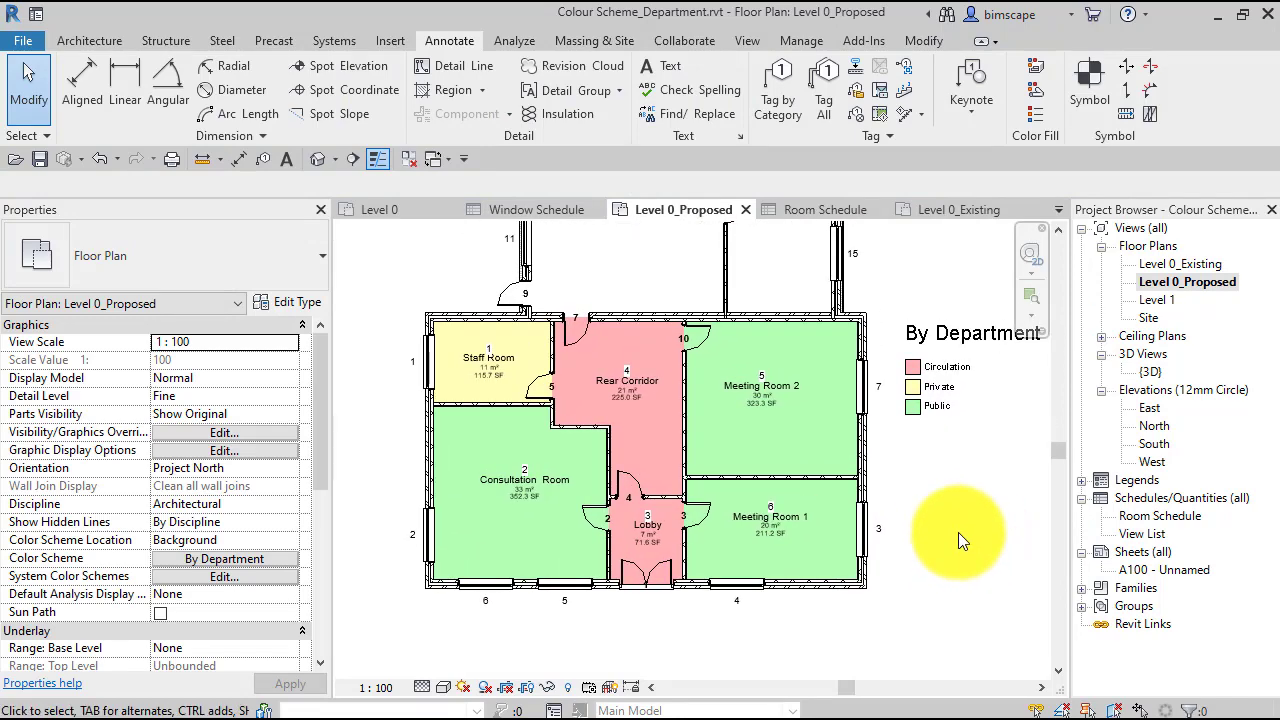